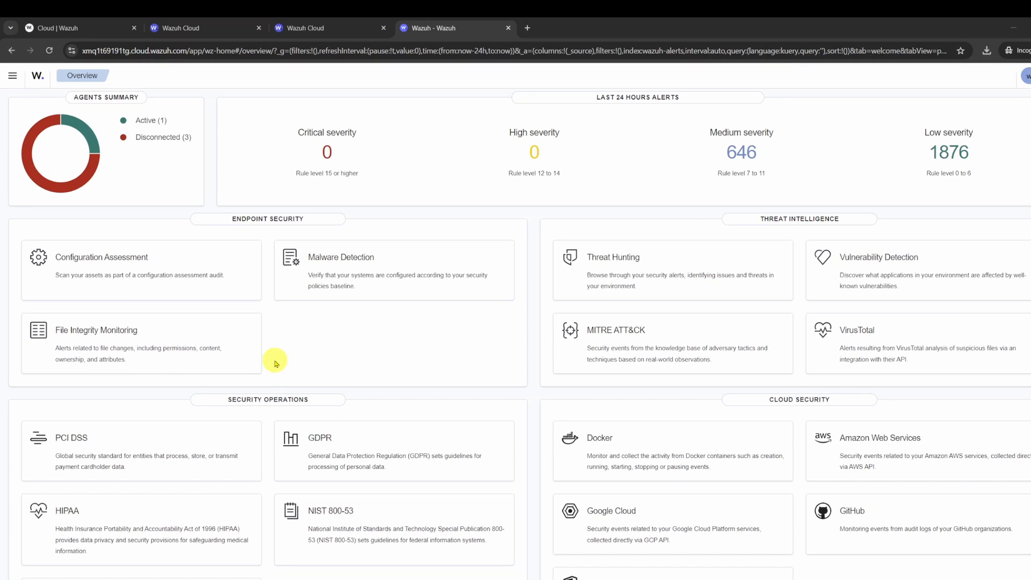
Open File Integrity Monitoring for UbuntuAgent and check its events and dashboard over the last 24 hours.
left_click(171, 343)
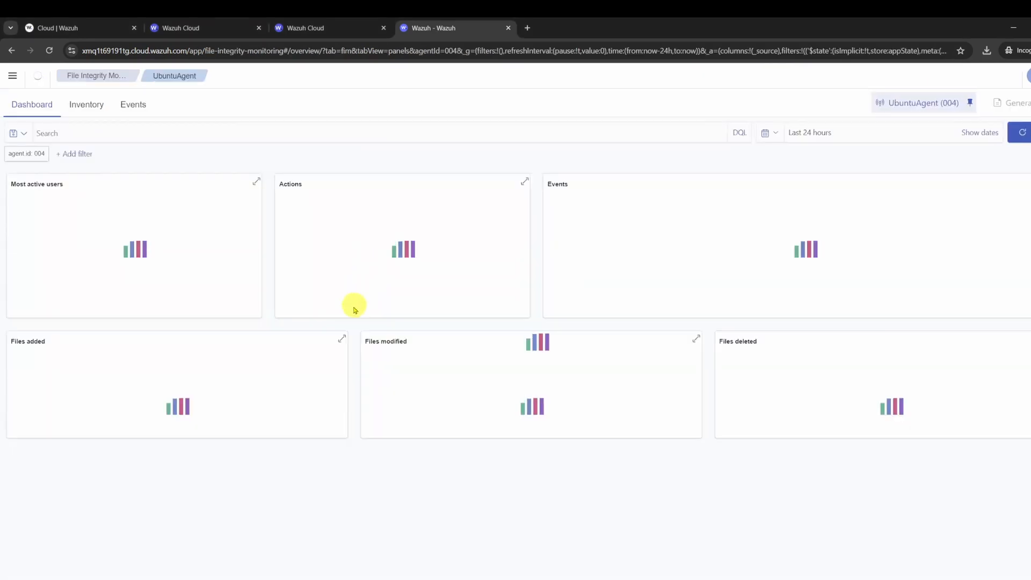
left_click(132, 105)
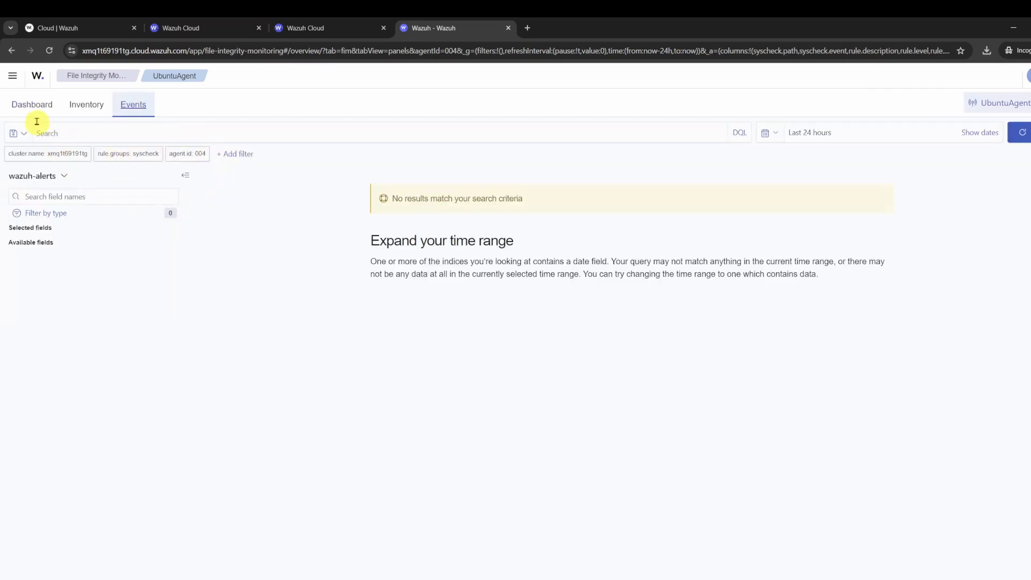
left_click(32, 105)
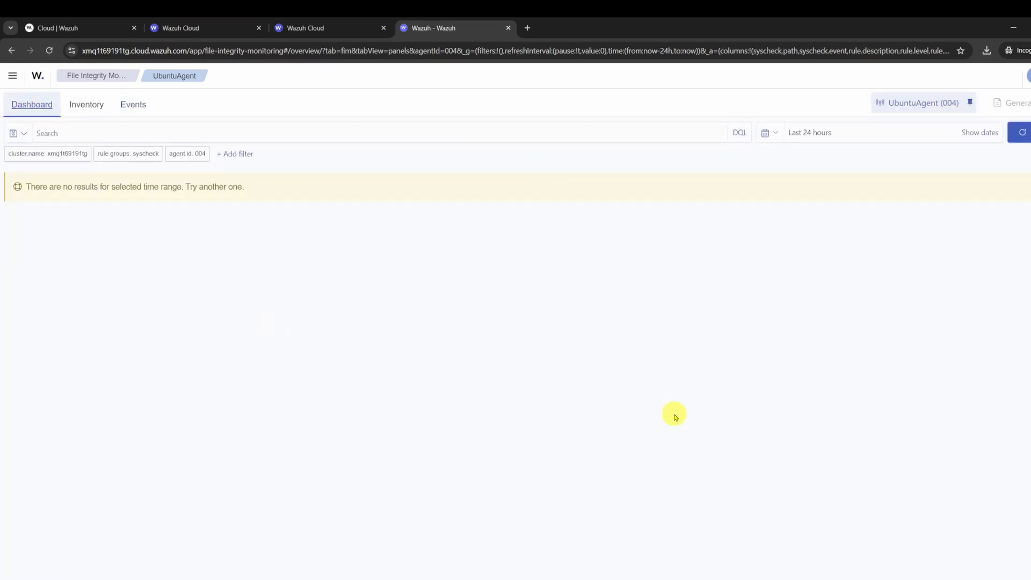
Switch to the Ubuntu VM's terminal and try to enter the /var/ossec/ directory as the regular user.
left_click(597, 558)
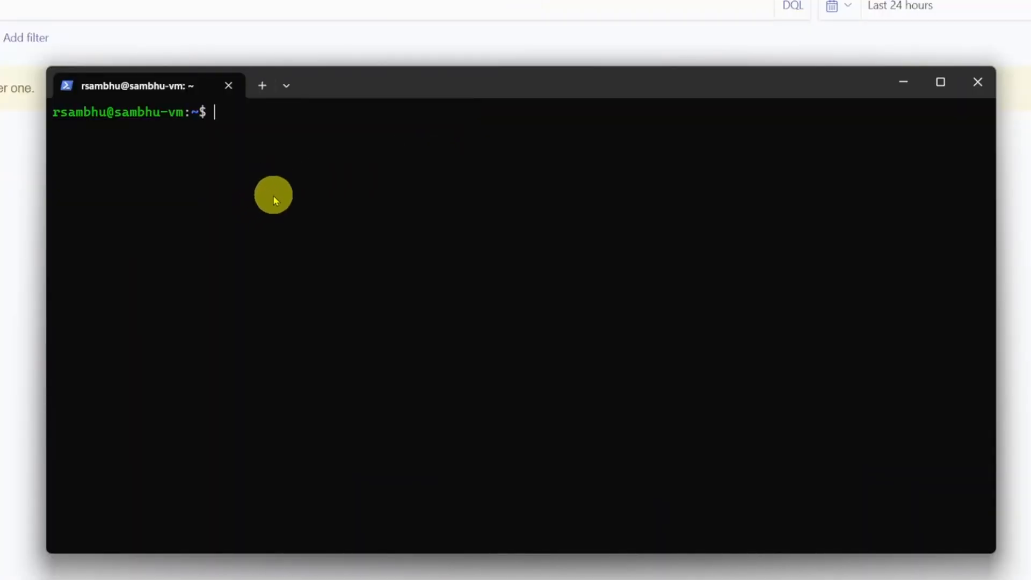
type("cd /var/os")
key("Tab")
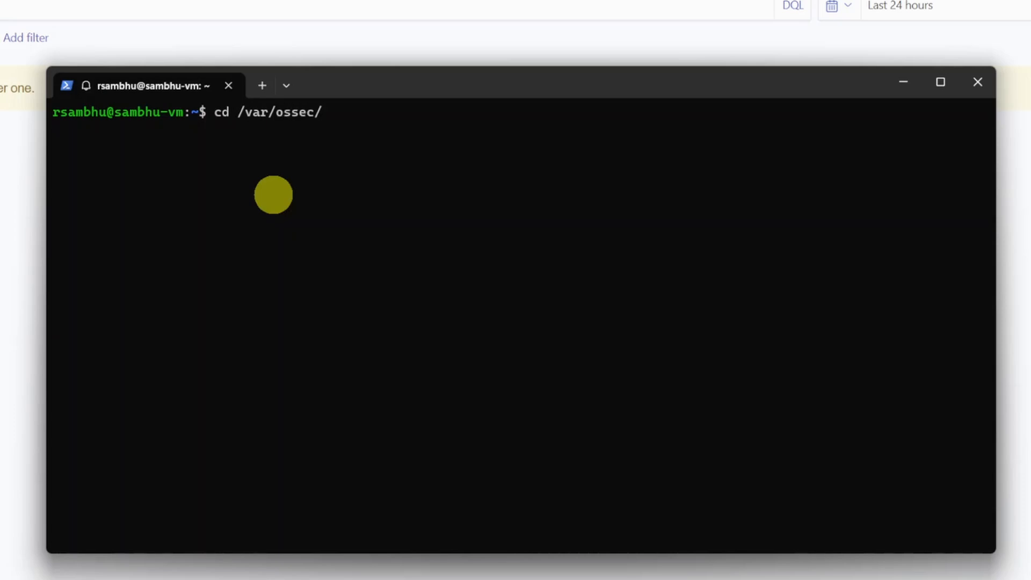
key("Return")
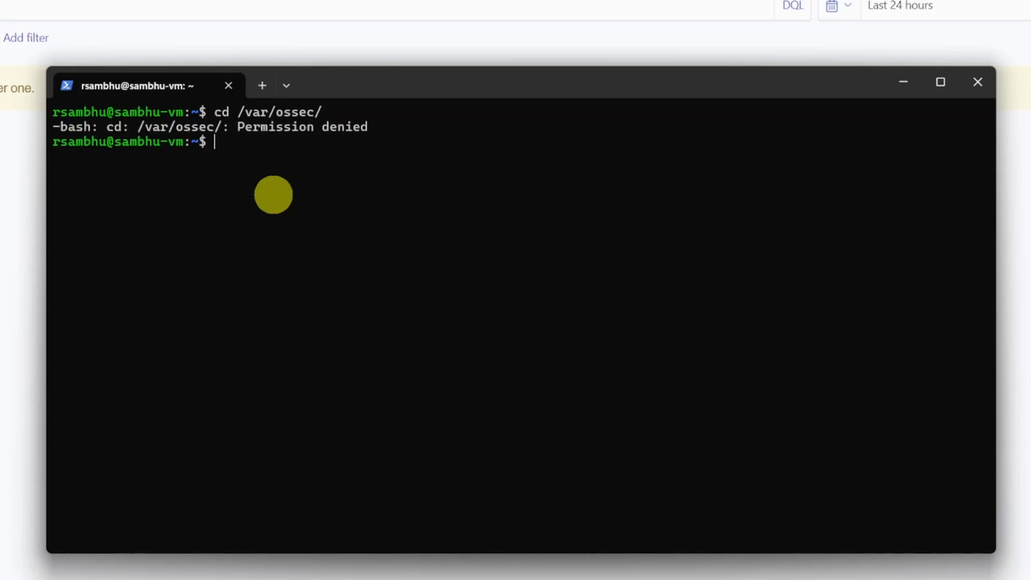
Start a root shell with sudo -i and change to the /var/ossec/ directory.
type("s")
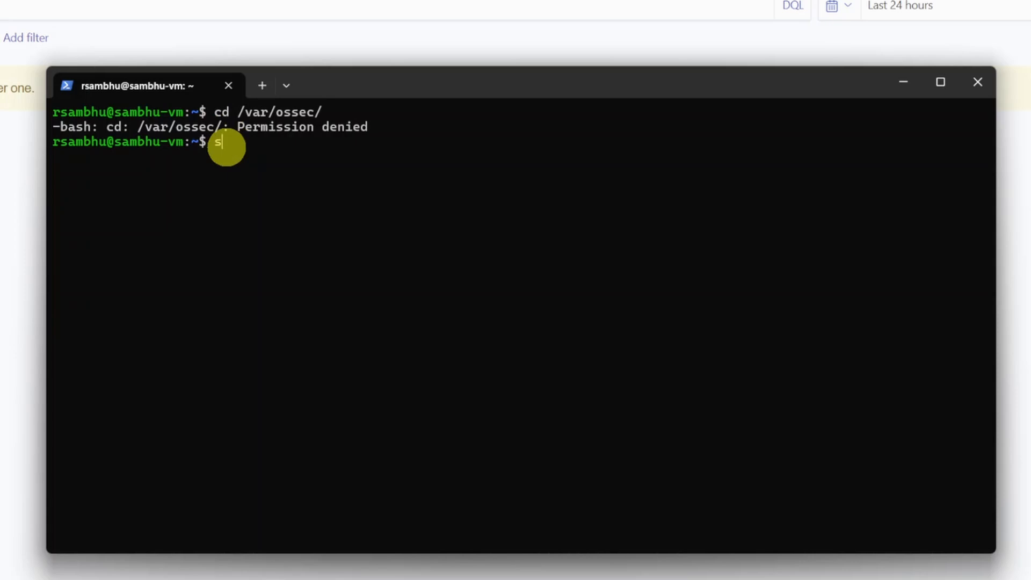
type("udo ")
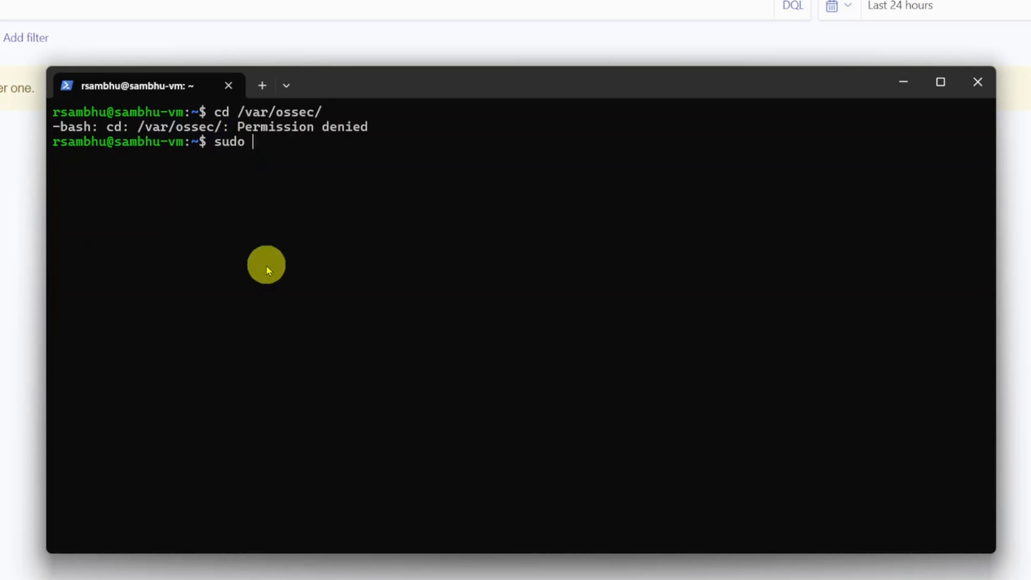
type("-i")
key("Return")
type("cd ")
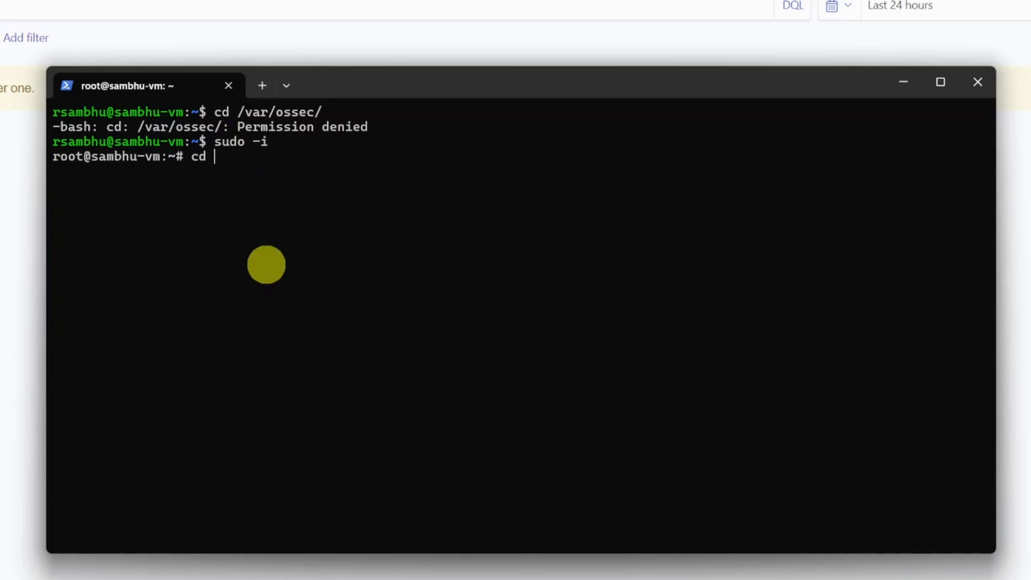
type("/var/os")
key("Tab")
key("Return")
List the ossec directory, enter its etc folder and open ossec.conf in nano.
type("ls")
key("Return")
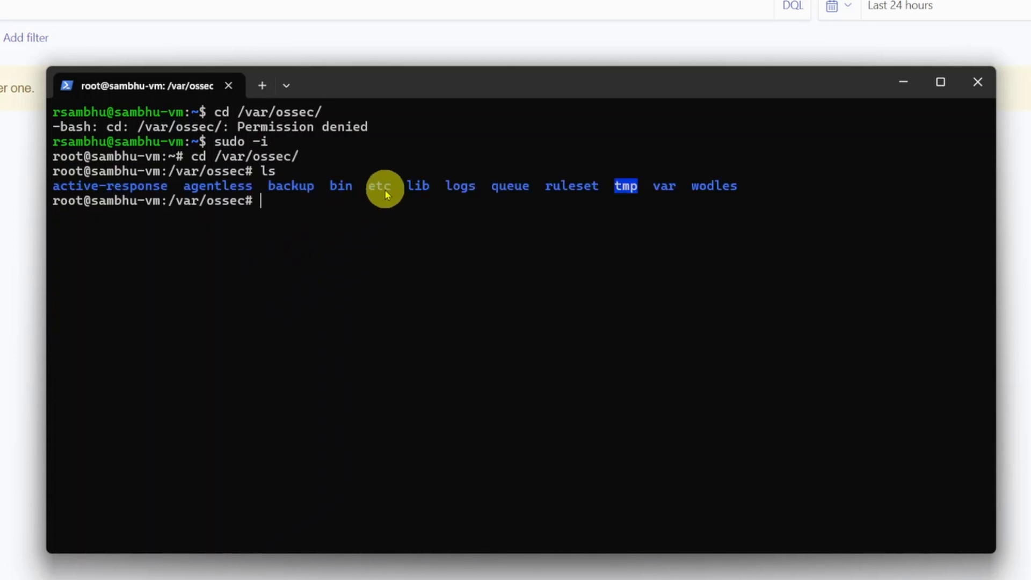
type("cde")
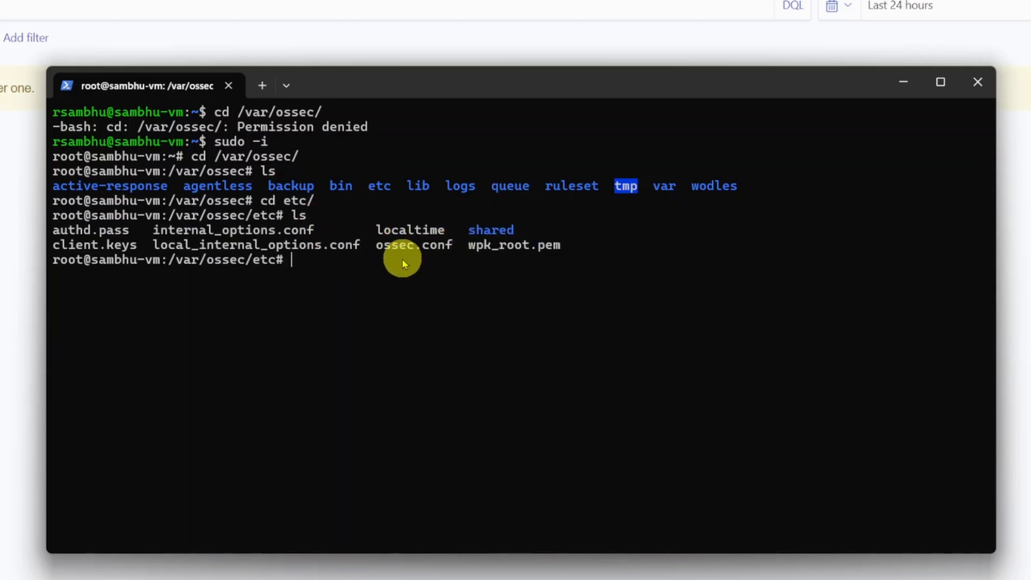
type("nano")
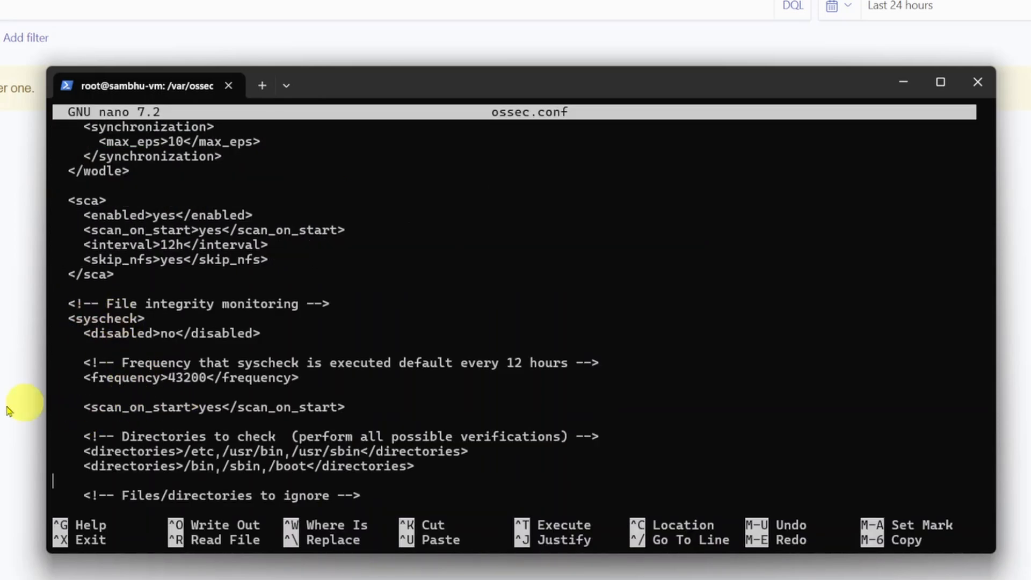
Below the disabled line in syscheck, paste settings monitoring the home directory's test folder with check_all and realtime "yes", frequency 3600 and scan_on_start yes.
key("Up")
key("Up")
key("Up")
key("Up")
key("Up")
key("Up")
key("Up")
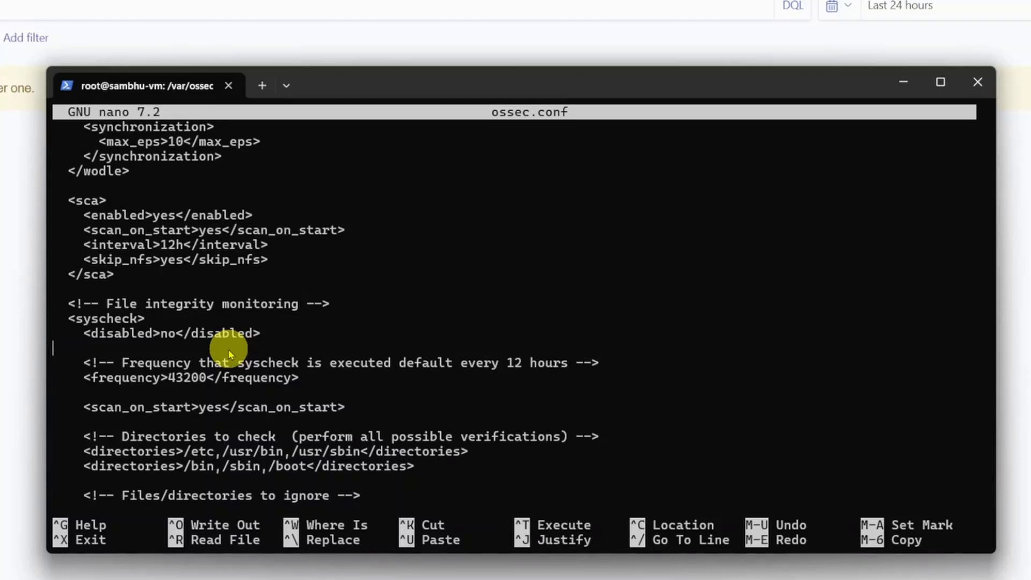
type("<directories check_all=\"yes\" realtime=\"yes\">/home/rsambhu/test</directories>   <frequency>3600</frequency> <!-- Check every hour -->   <scan_on_start>yes</scan_on_start>")
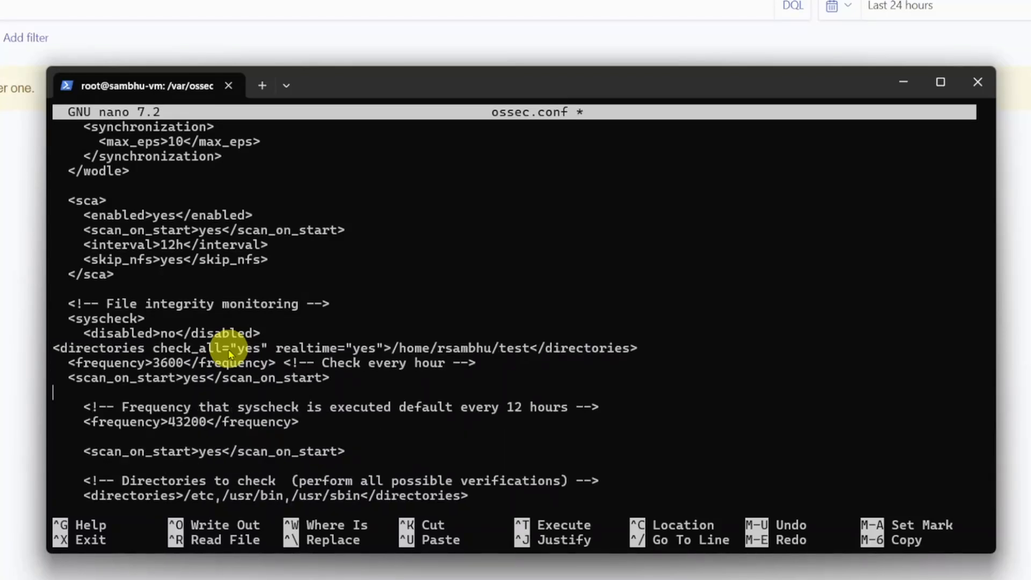
Set the pasted syscheck frequency to 60 with the comment "Check every minute", and save ossec.conf and exit nano.
key("Right")
key("Right")
key("Right")
key("Right")
key("Right")
key("Right")
key("Right")
key("Right")
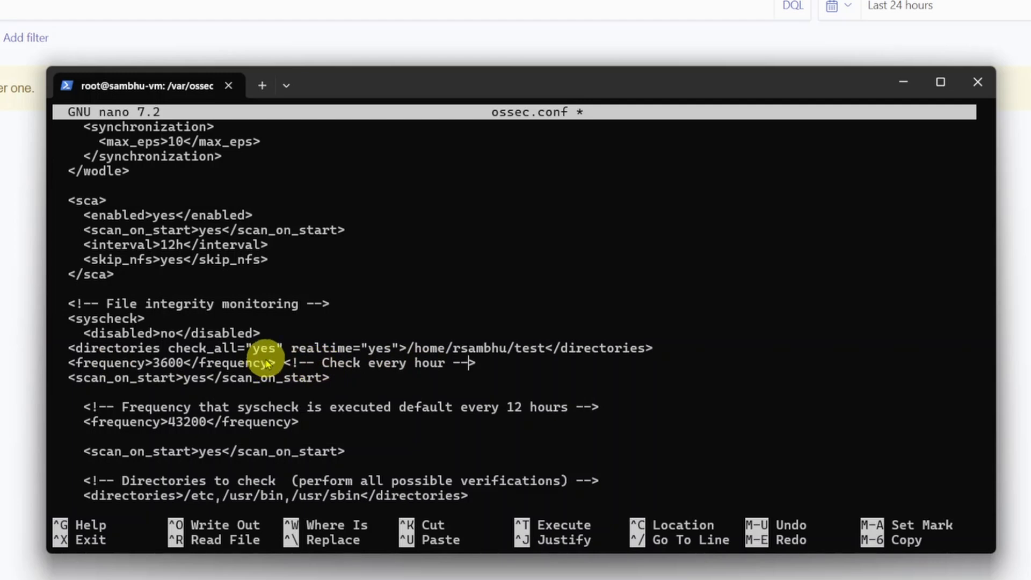
key("BackSpace")
key("BackSpace")
key("BackSpace")
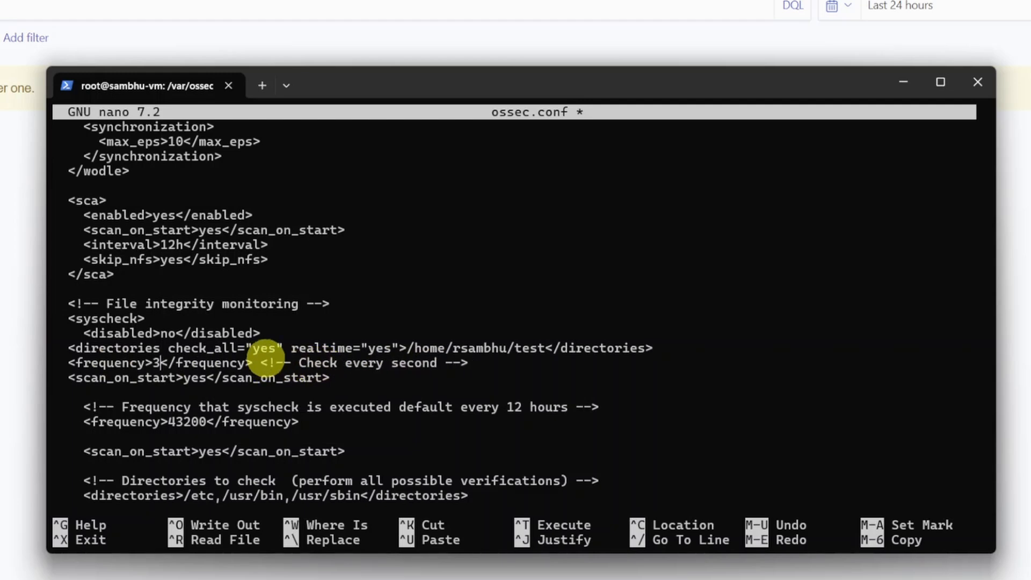
key("BackSpace")
type("60")
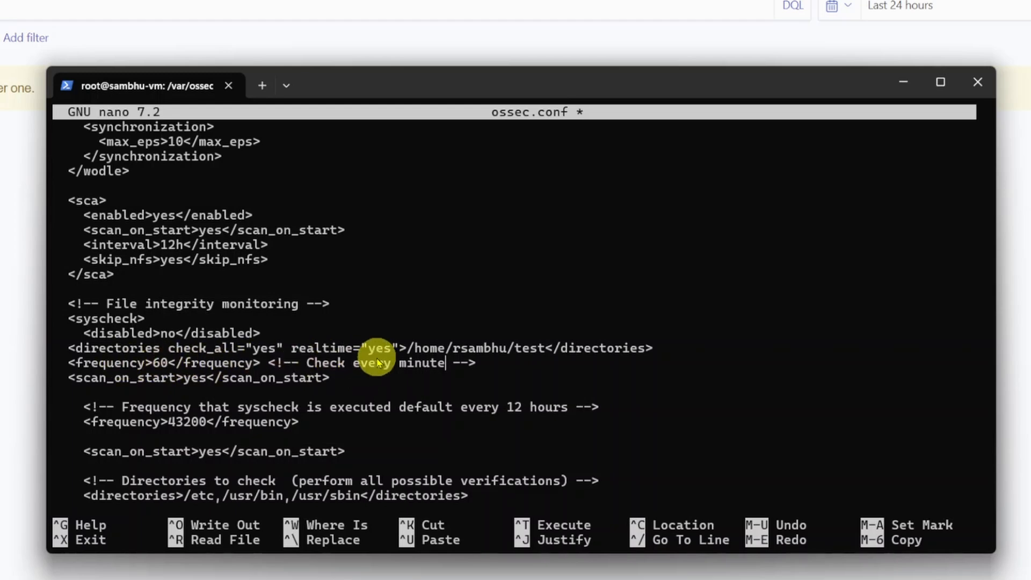
key("ctrl+o")
key("Return")
key("ctrl+x")
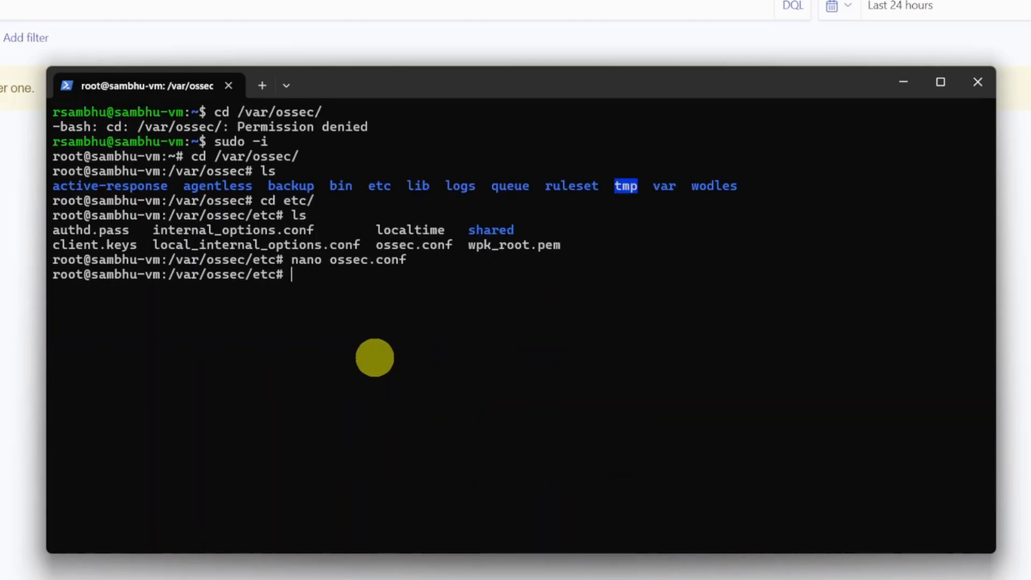
Change to the regular user's home directory and list its contents.
type("cd /home/rsambhu/")
key("Return")
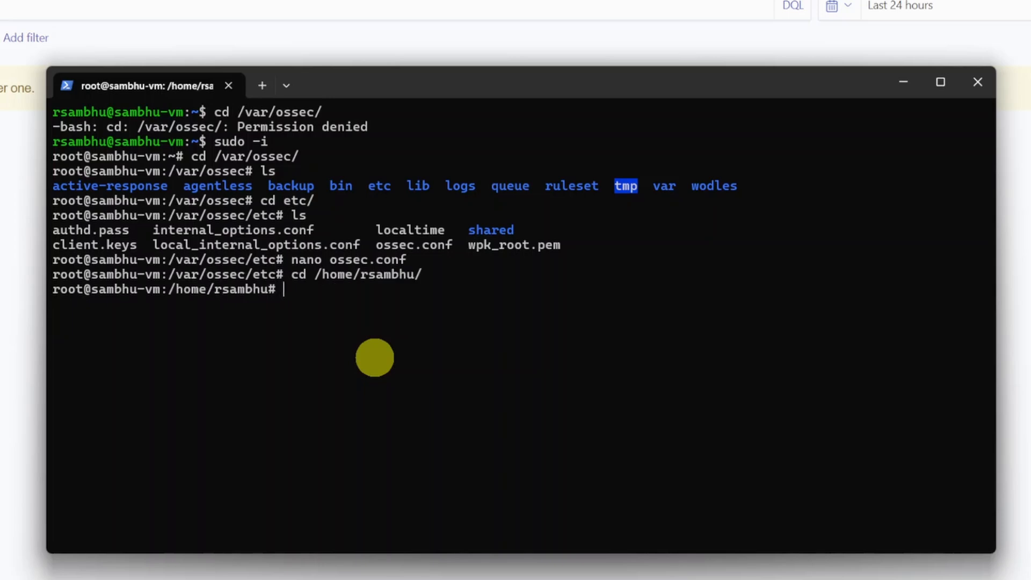
type("ls")
key("Return")
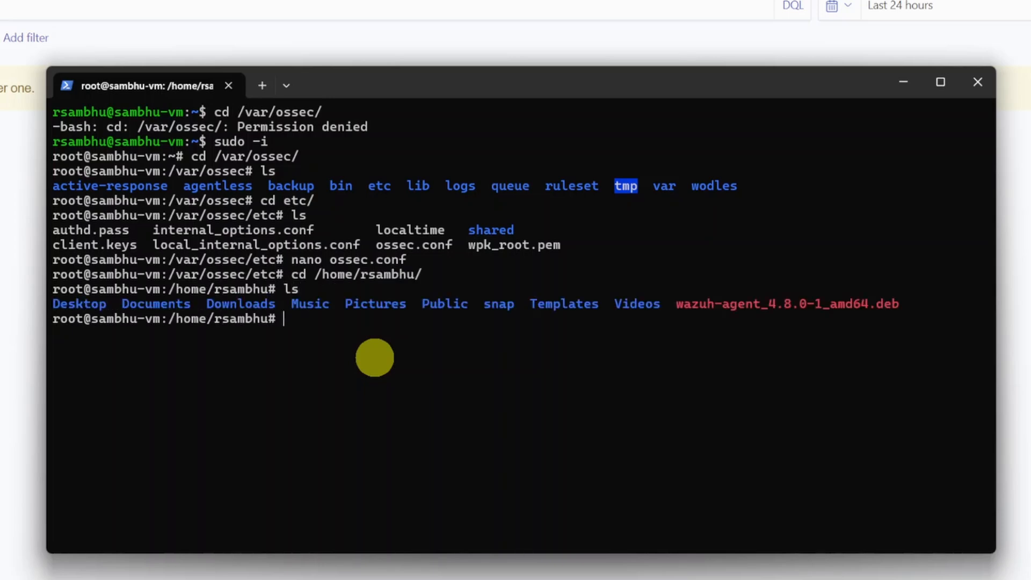
Create a directory named test in the user's home directory.
type("mkdir test")
key("Return")
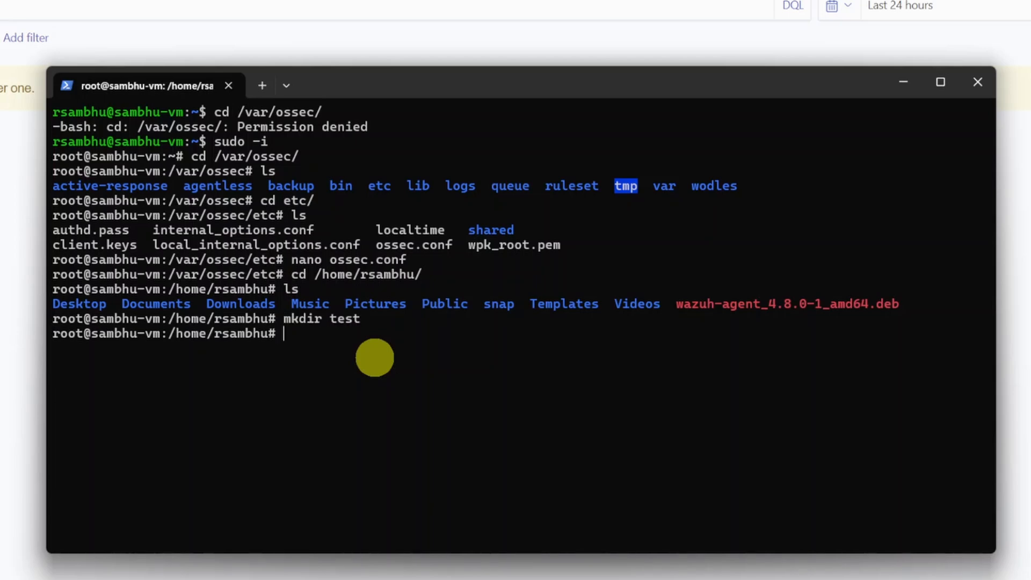
Check the home directory's listing and path, and enter the test folder and print its full path.
type("ls")
key("Return")
type("pwd")
key("Return")
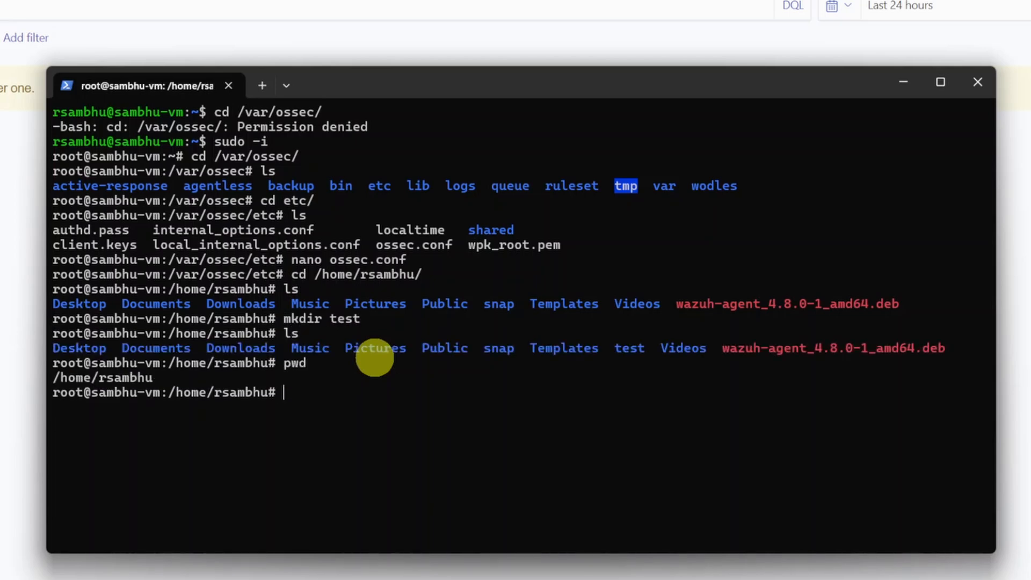
type("cd test/")
key("Return")
type("pwd")
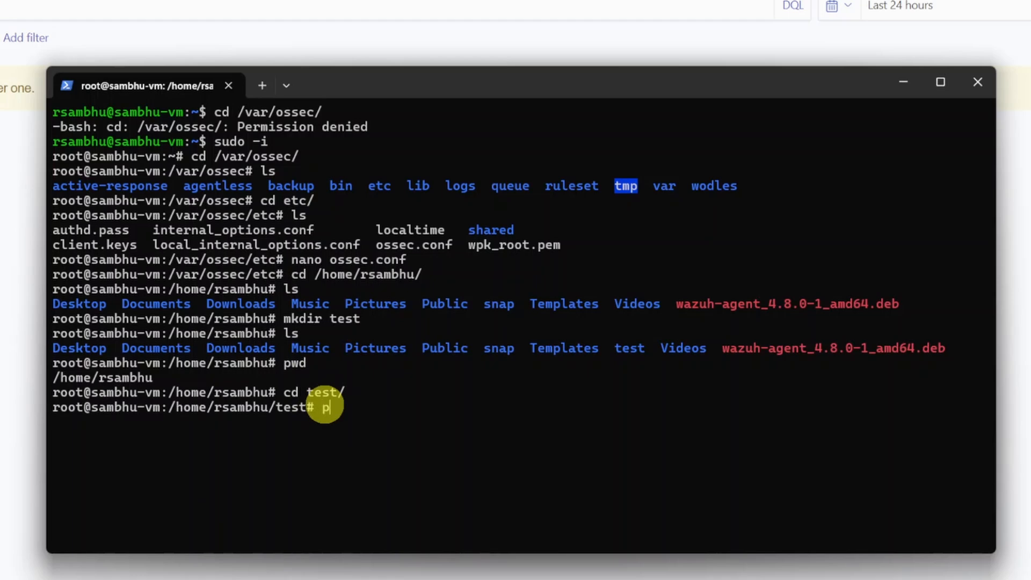
key("Return")
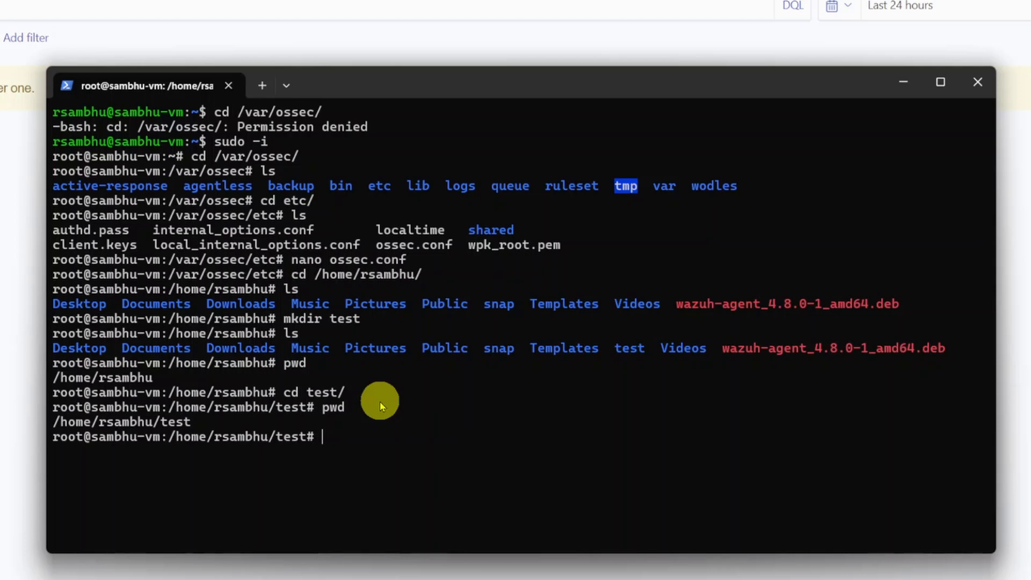
Restart the agent service with systemctl restart wazuh-agent.
right_click(391, 356)
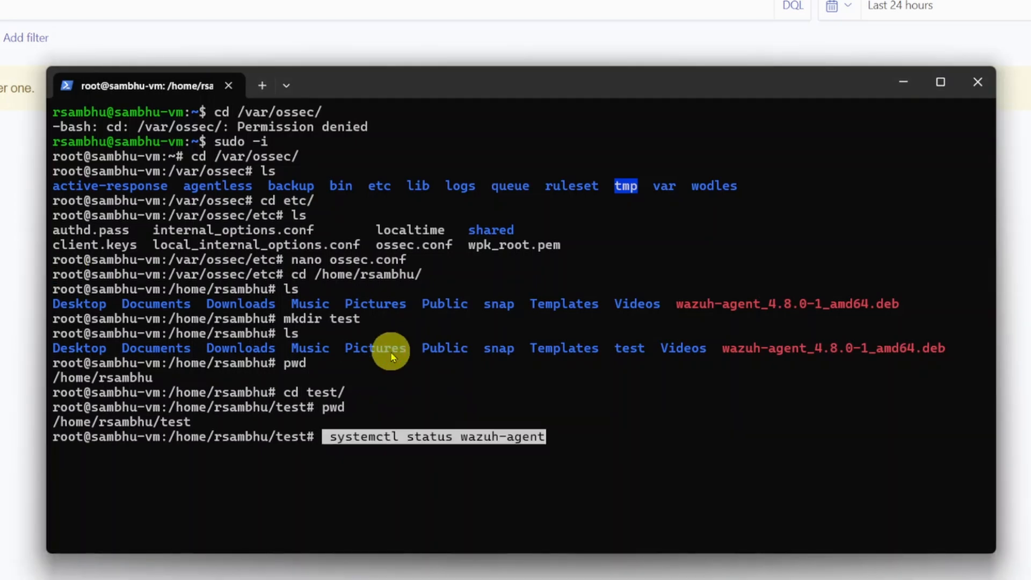
key("Left")
key("BackSpace")
key("BackSpace")
key("BackSpace")
key("BackSpace")
key("BackSpace")
key("BackSpace")
key("BackSpace")
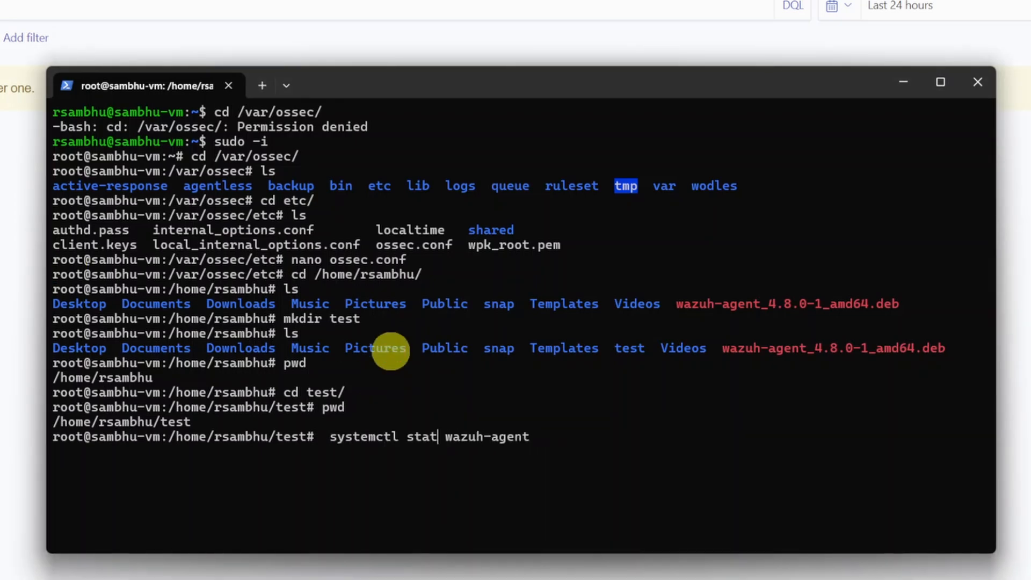
type("restart")
key("Return")
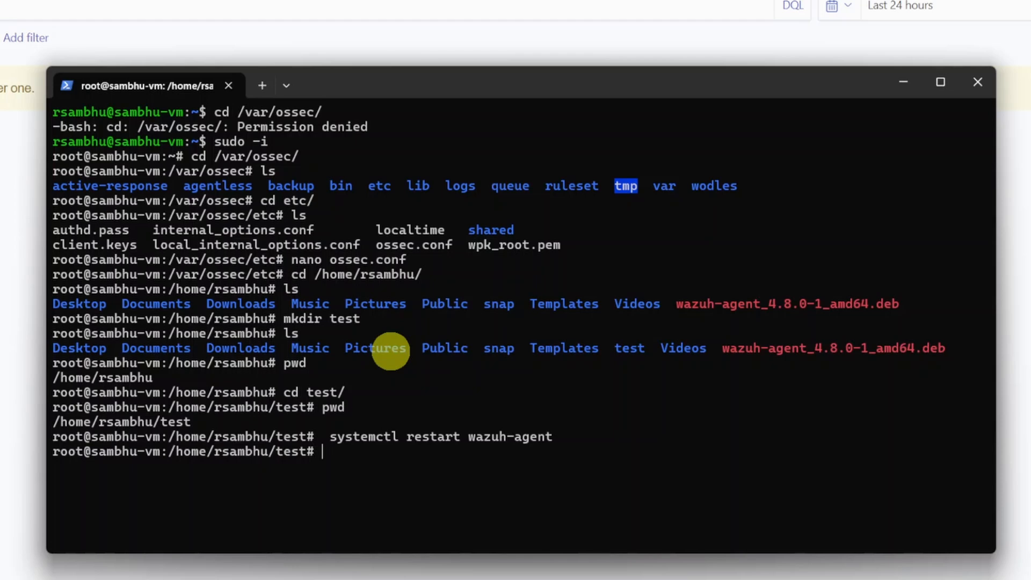
Check the agent service with systemctl status wazuh-agent.
key("Up")
key("Up")
key("Down")
key("Down")
key("Up")
key("Down")
key("Down")
key("ctrl+v")
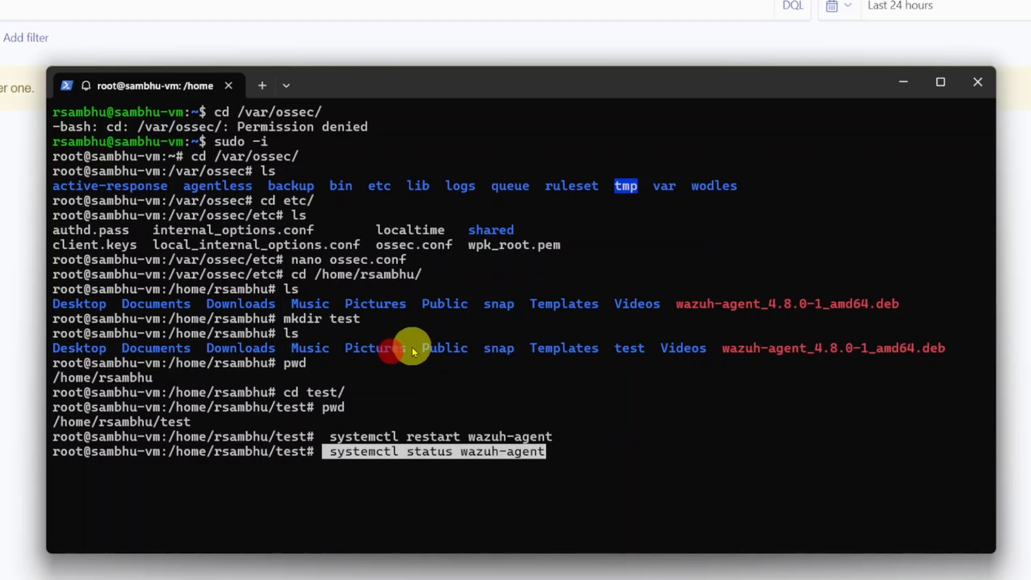
key("Return")
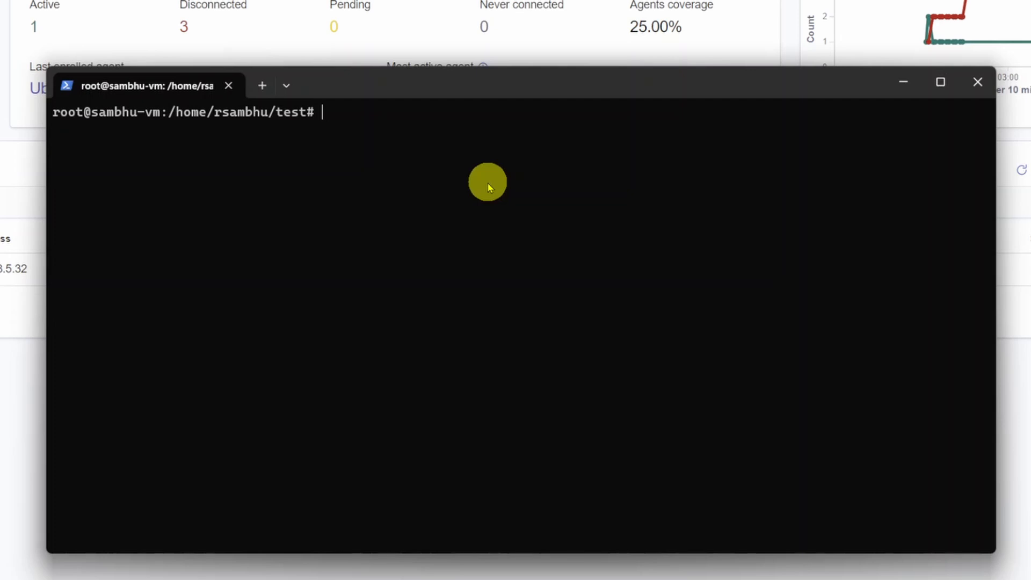
Create three empty files named testfile, test1 and test2 in the test folder using touch.
type("touch testfile")
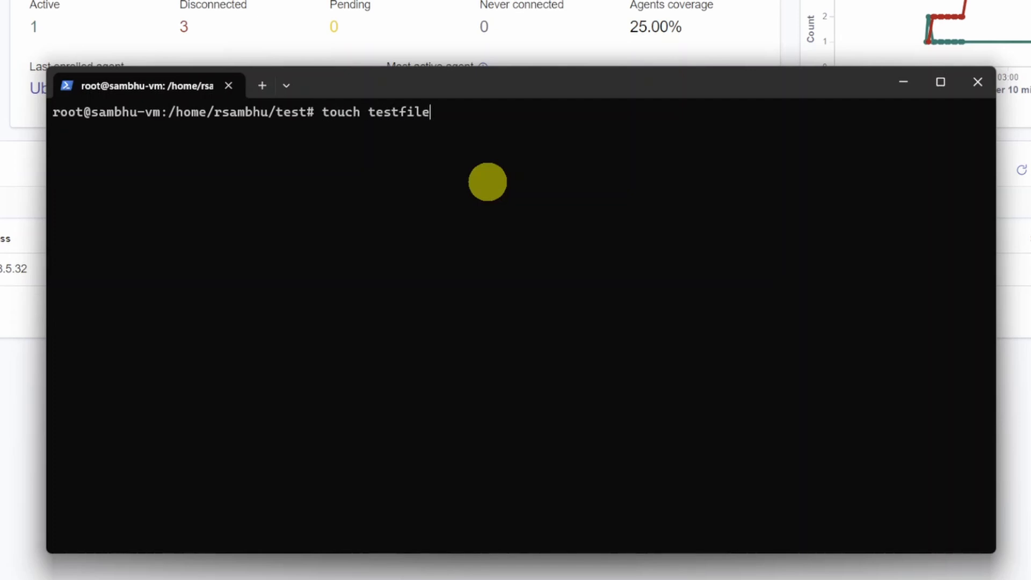
key("Return")
type("touch ")
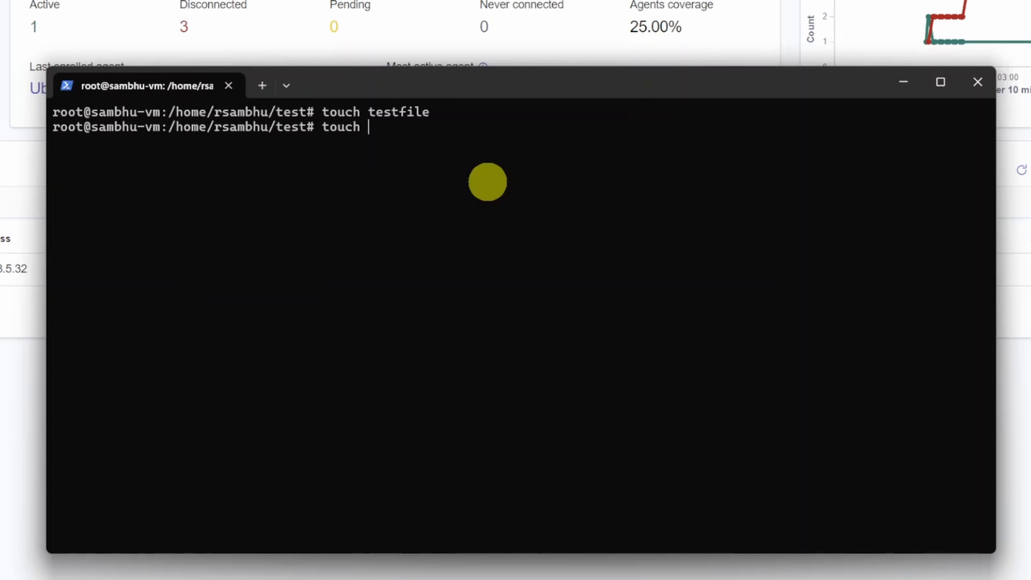
type("test1")
key("Return")
key("Up")
key("BackSpace")
type("2")
key("Return")
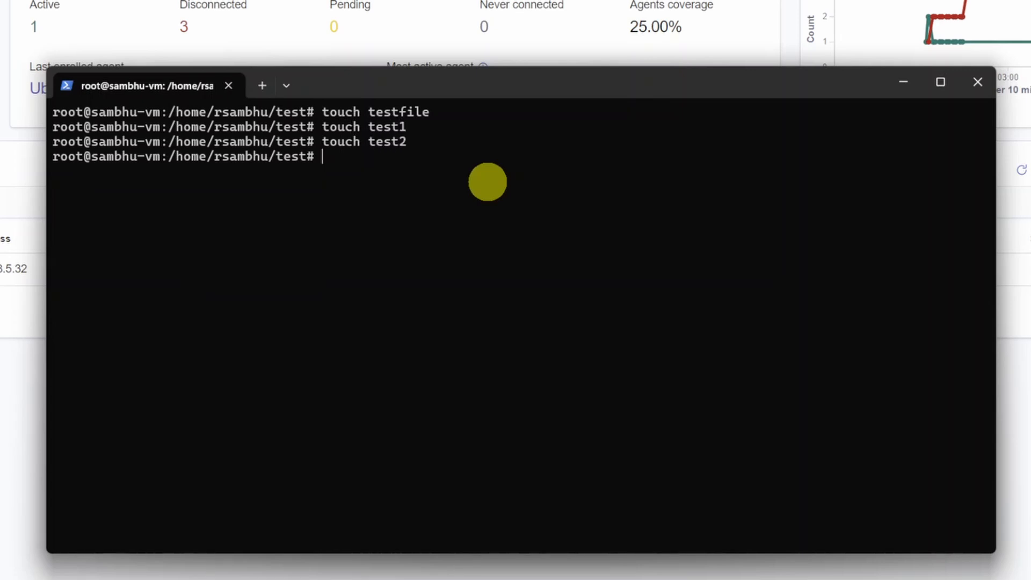
Edit test1 in nano, adding the text fkwjnev and hello on separate lines, and save the file.
type("nano tes")
key("Tab")
key("Tab")
type("1")
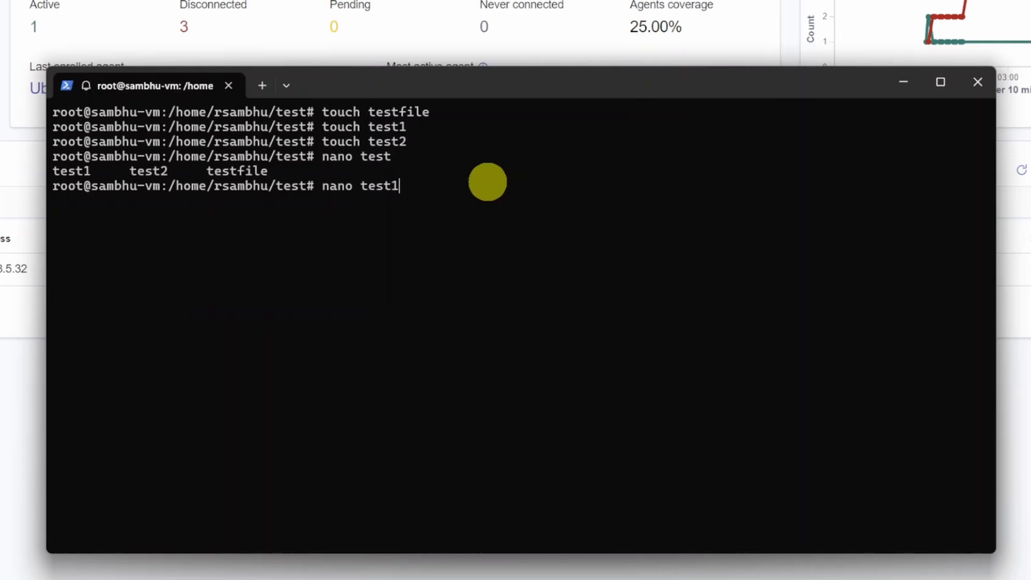
key("Return")
type("fkwjnev  ")
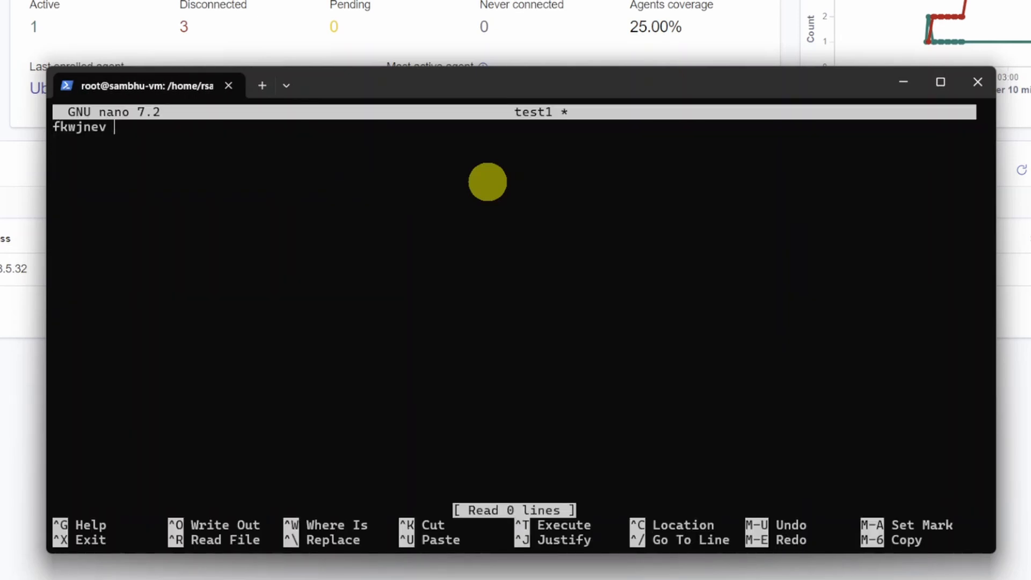
type("hello")
key("ctrl+x")
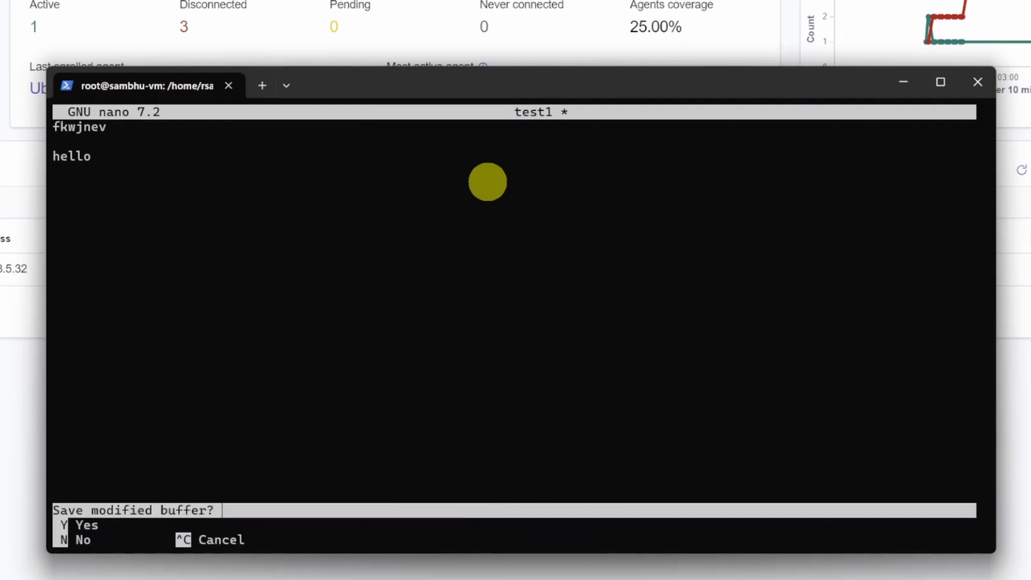
Delete test1 with rm and list the files remaining in the test folder.
type("n")
type("rm ")
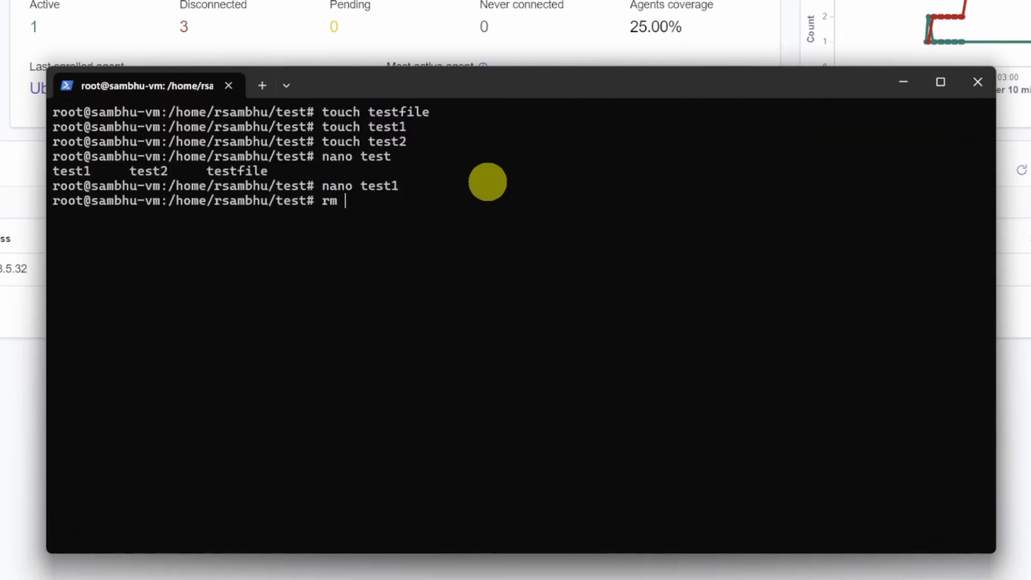
type("test")
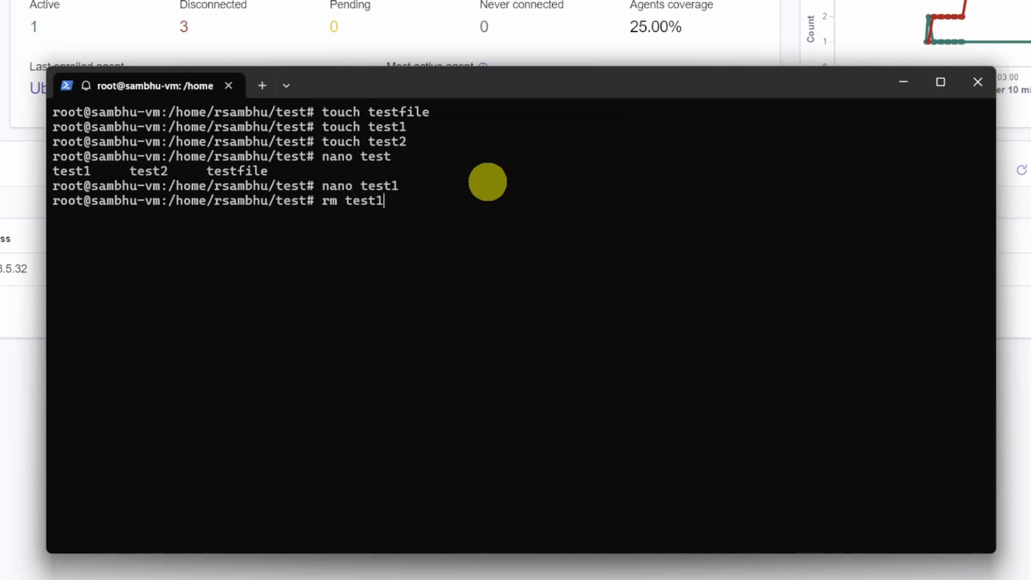
type("1")
key("Return")
type("ls")
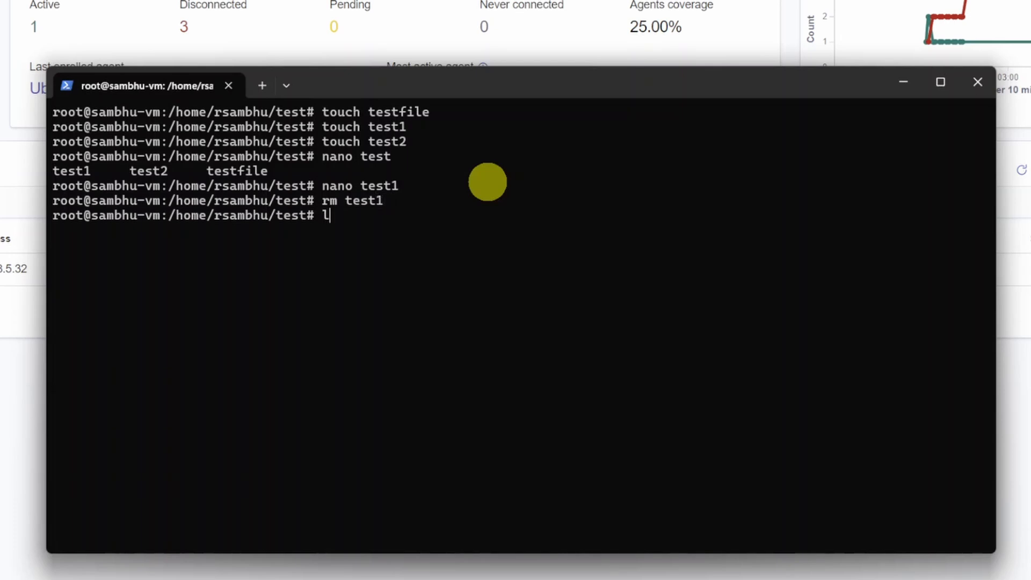
key("Return")
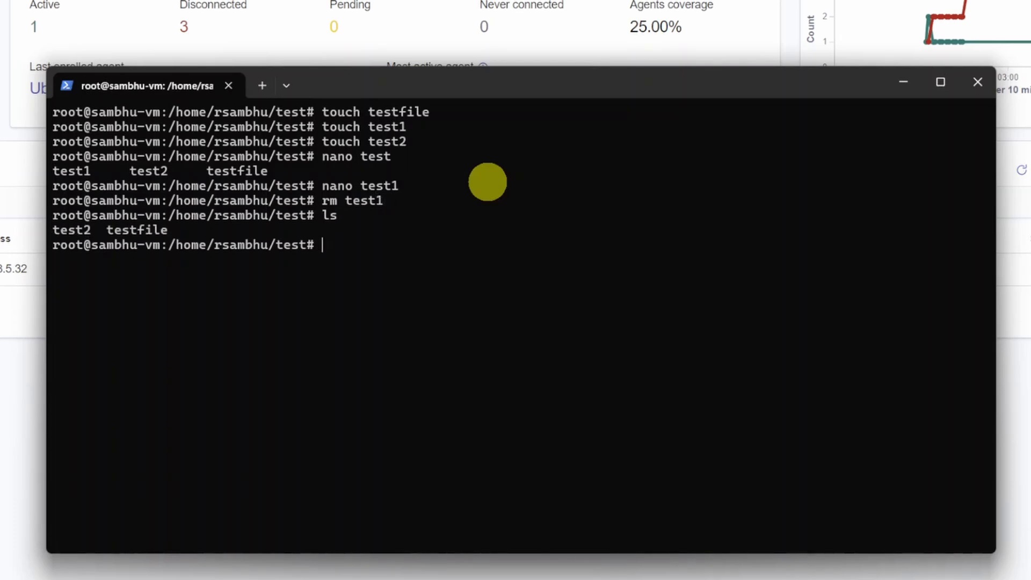
Create an empty file named anotherfile in the test folder using touch.
type("touch another fil")
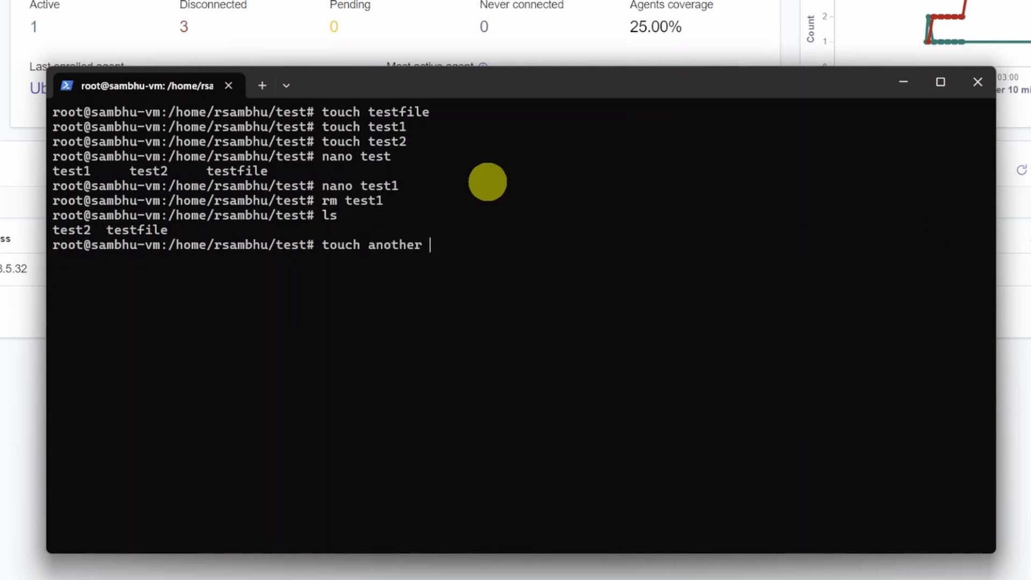
key("BackSpace")
key("BackSpace")
key("BackSpace")
key("BackSpace")
type("file")
key("Return")
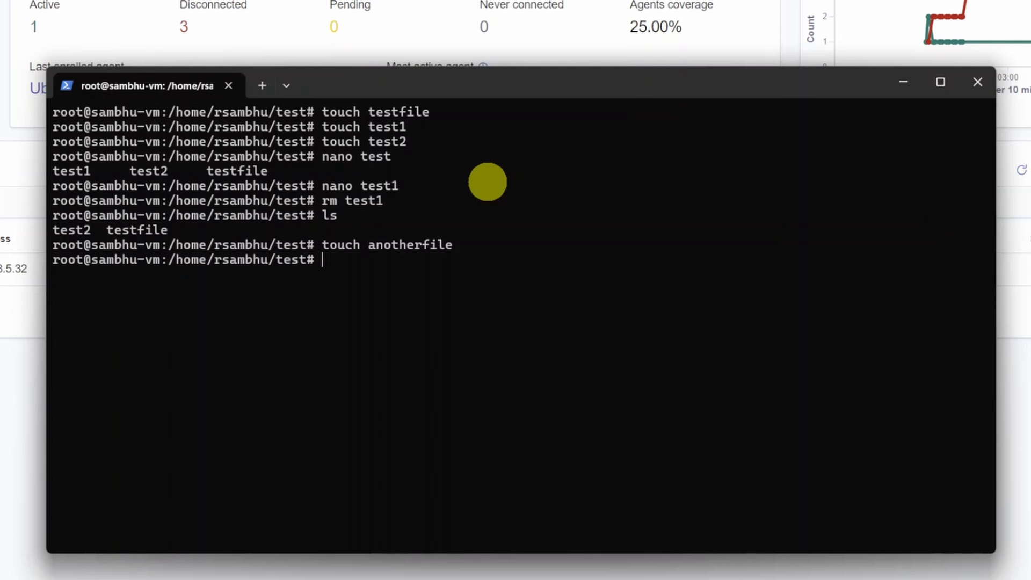
Edit anotherfile in nano, adding the lines "bkqbf" and "content dlw j'", and save it under the same name.
type("nano anothe")
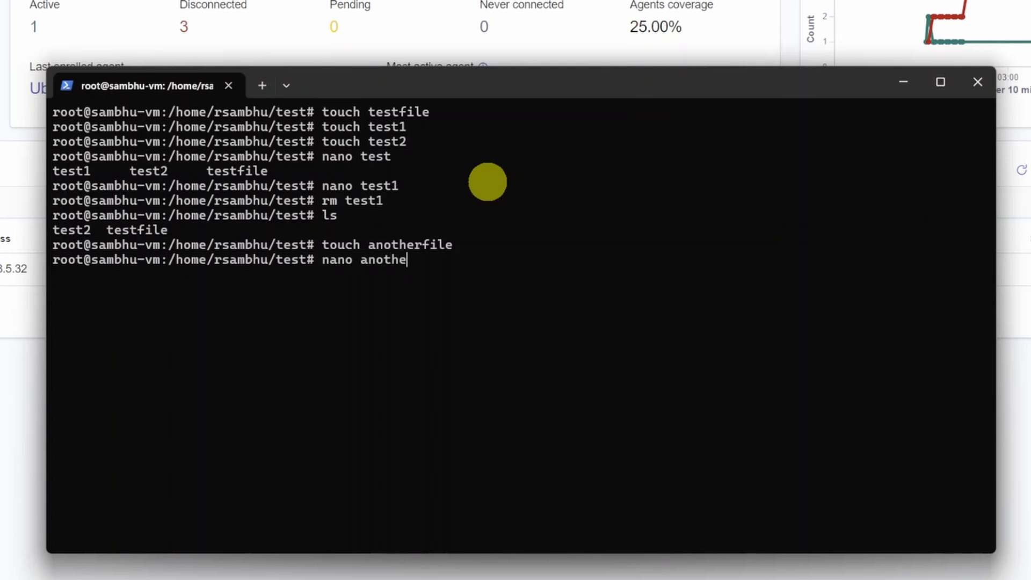
key("Tab")
key("Return")
type("bkqbf")
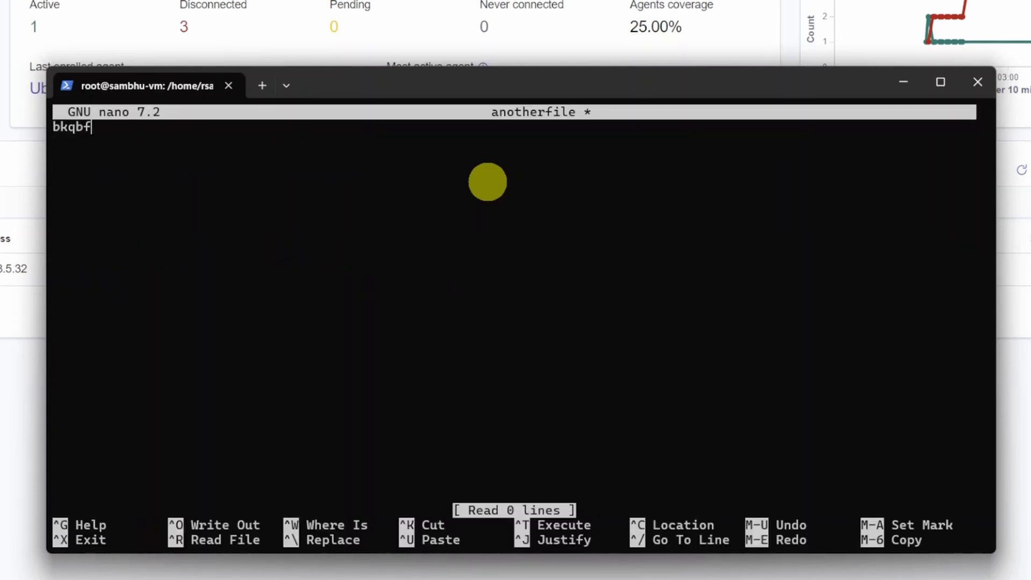
key("Return")
type("content dlw j'")
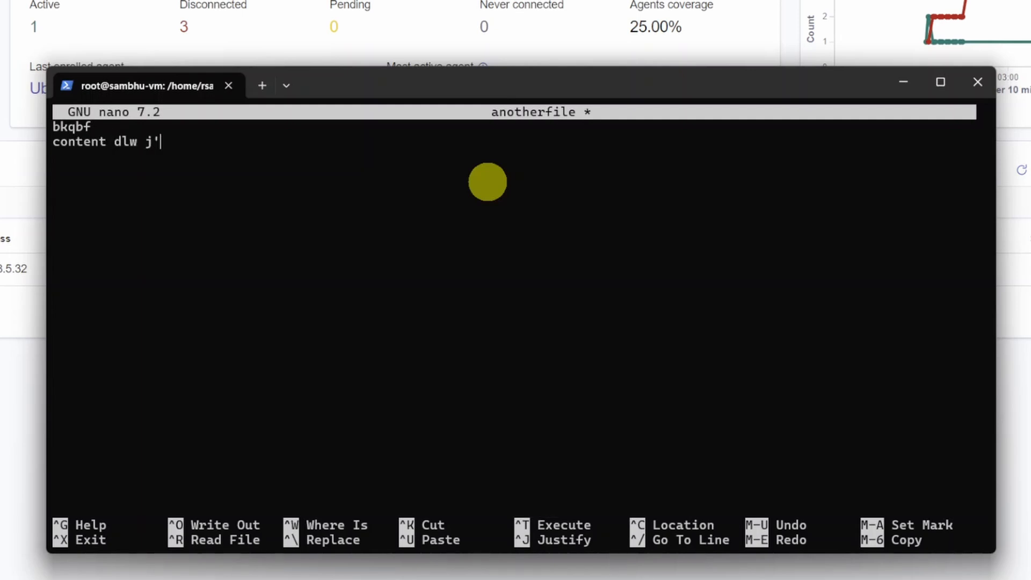
key("ctrl+x")
key("y")
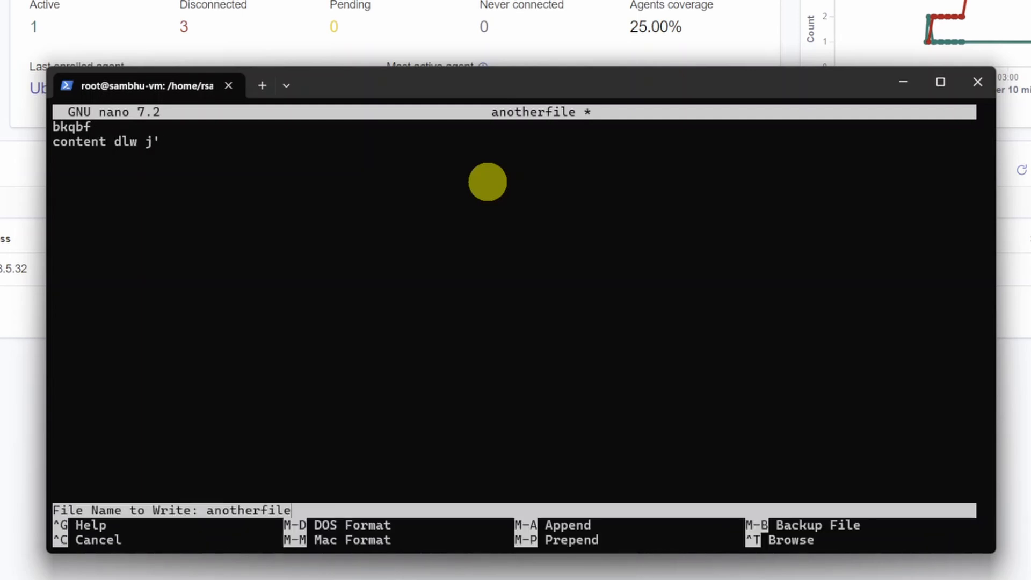
key("Return")
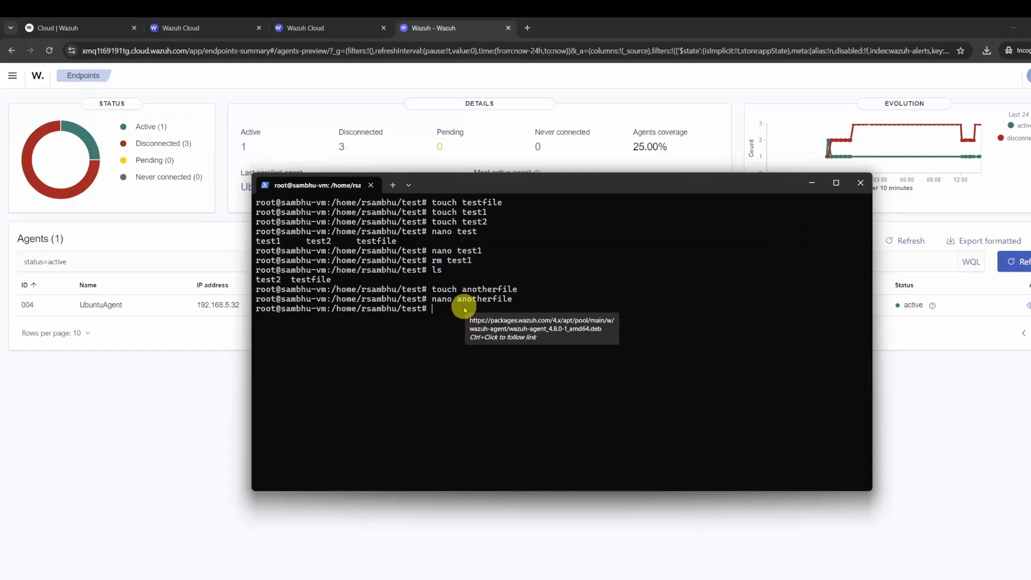
Switch to the Wazuh dashboard, open UbuntuAgent's File Integrity Monitoring overview and refresh its data.
left_click(203, 343)
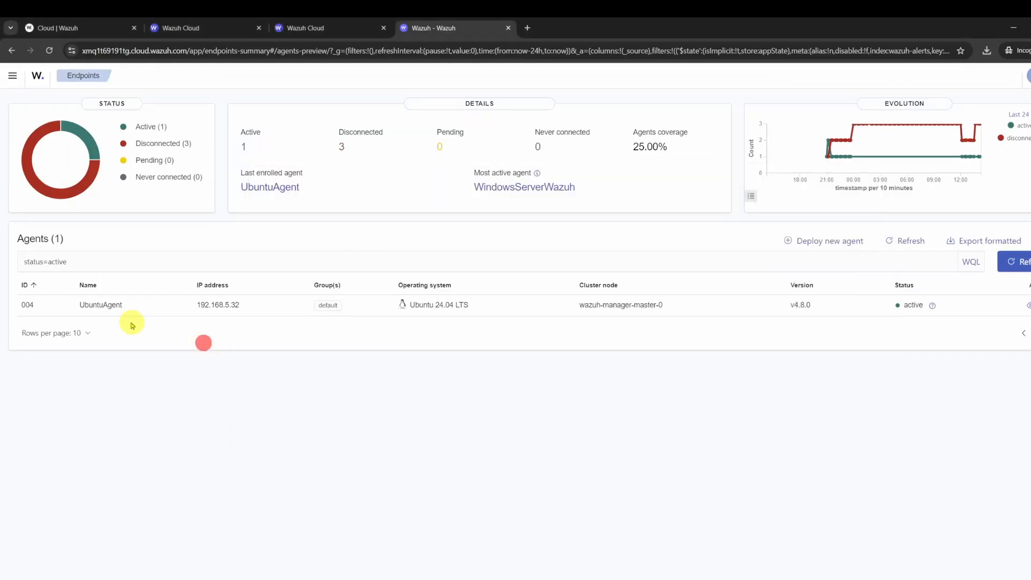
left_click(99, 304)
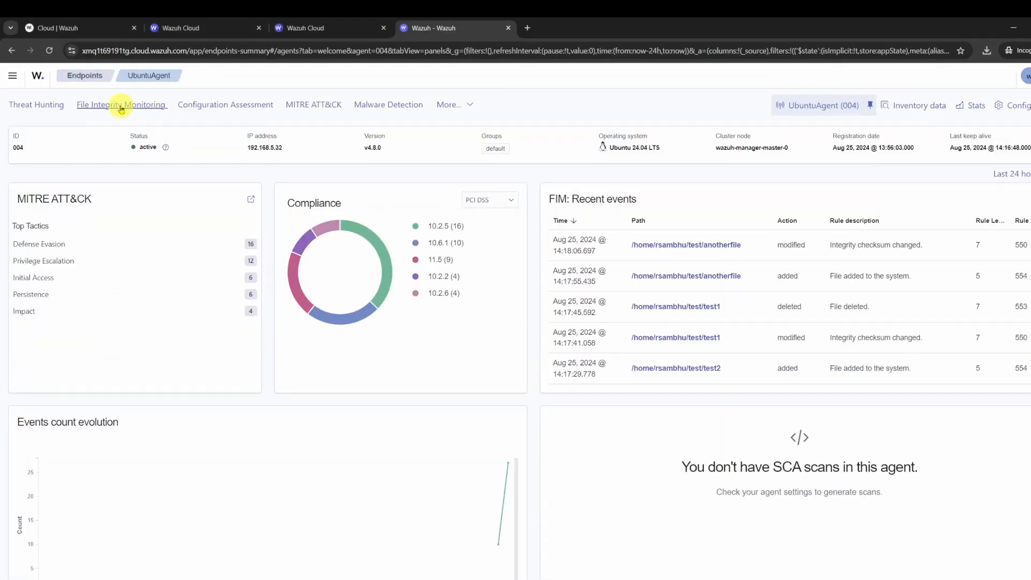
left_click(108, 111)
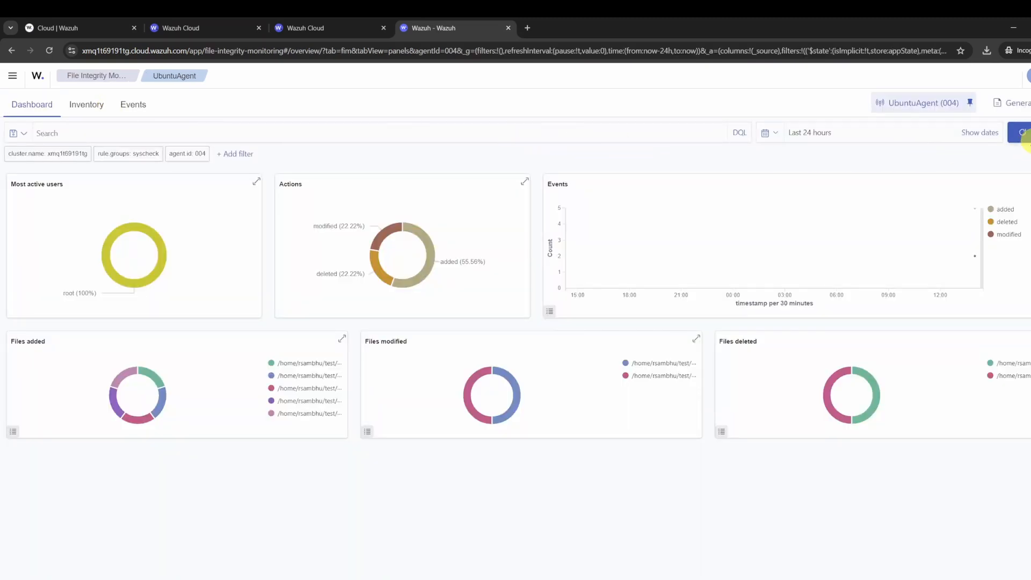
left_click(1023, 133)
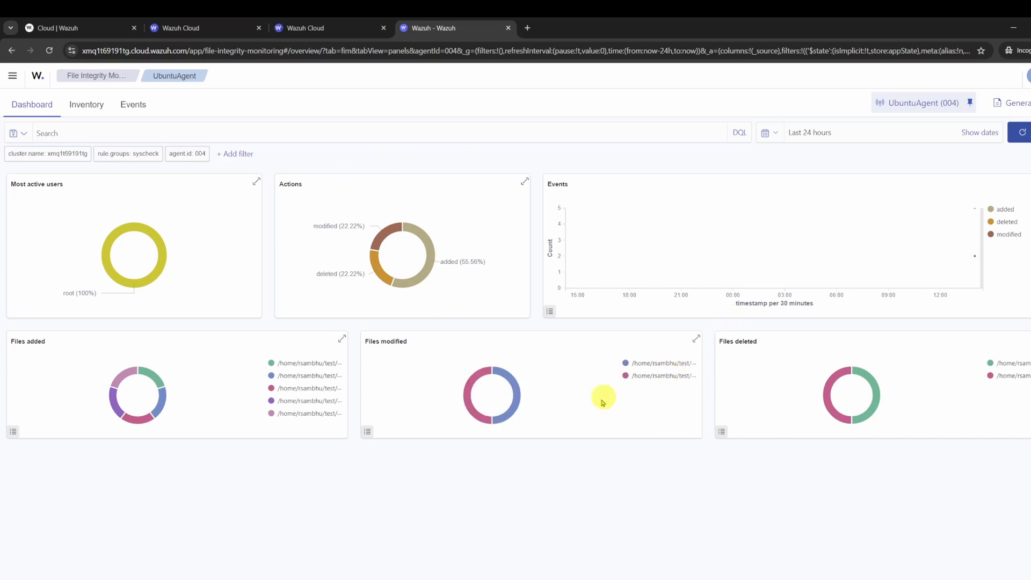
left_click(1023, 132)
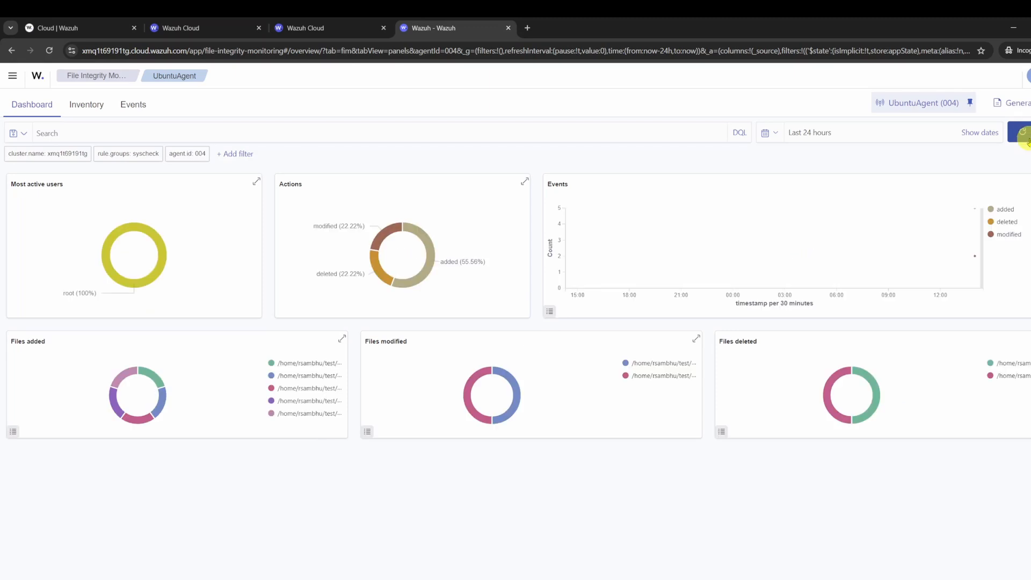
left_click(1023, 134)
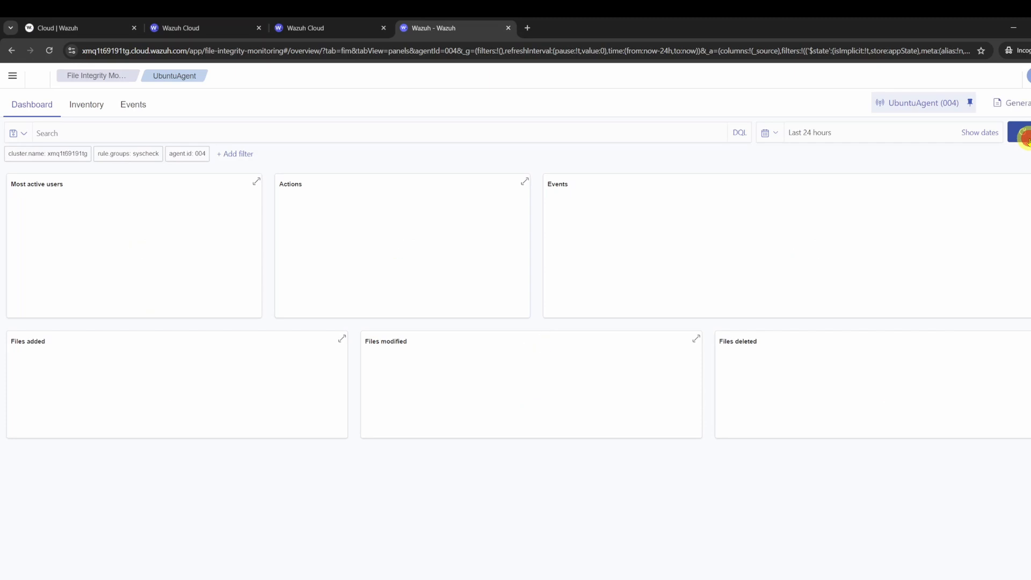
Show the file integrity events and examine the full details of the modified event for anotherfile.
left_click(134, 104)
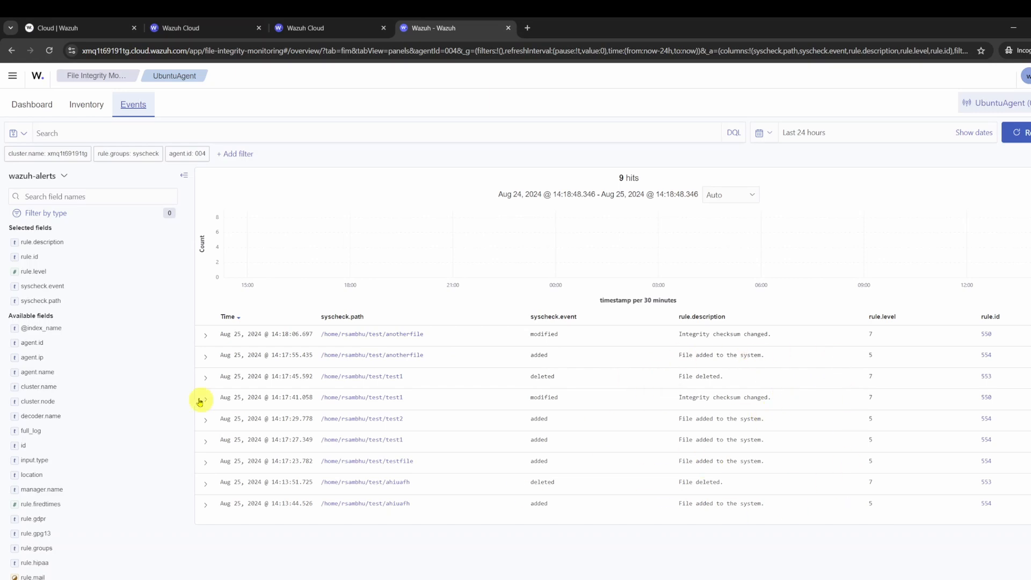
left_click(207, 336)
scroll(494, 396, "down", 3)
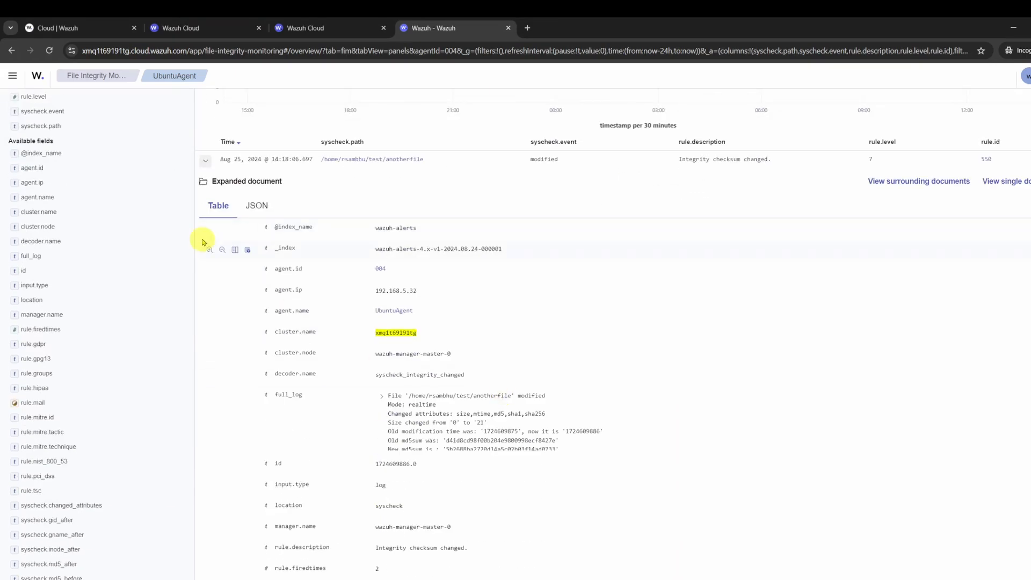
left_click(207, 160)
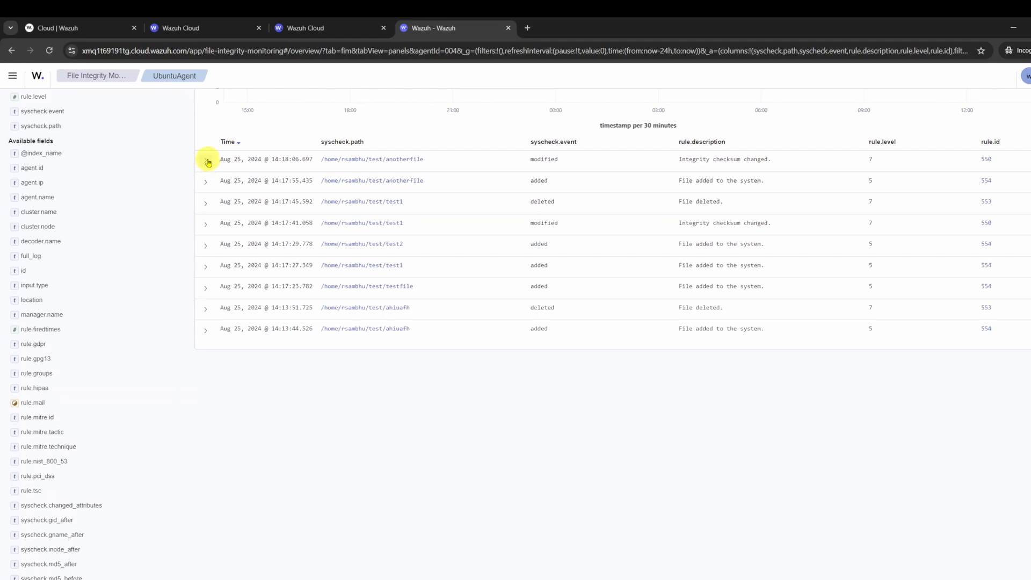
left_click(207, 160)
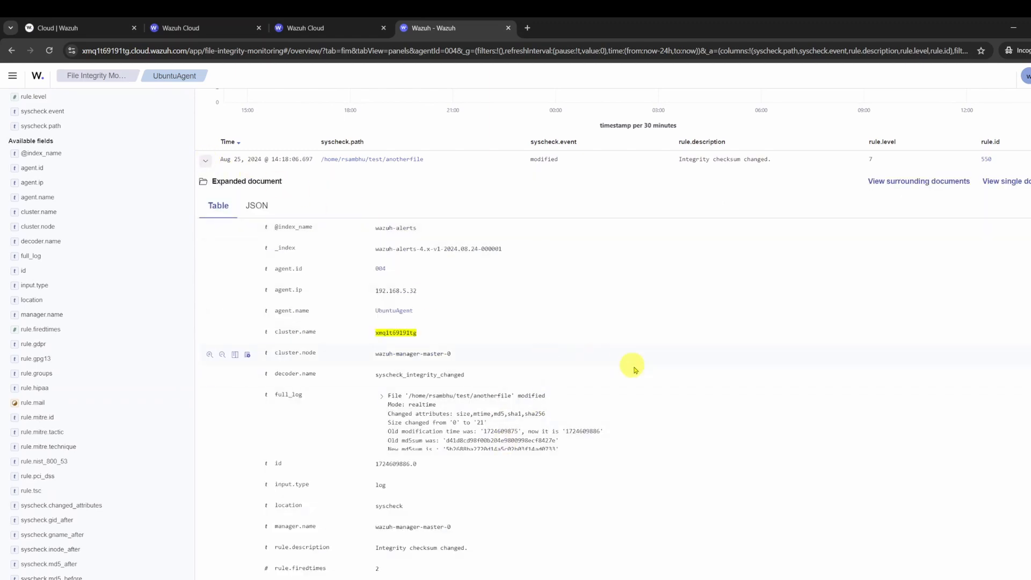
scroll(634, 369, "down", 3)
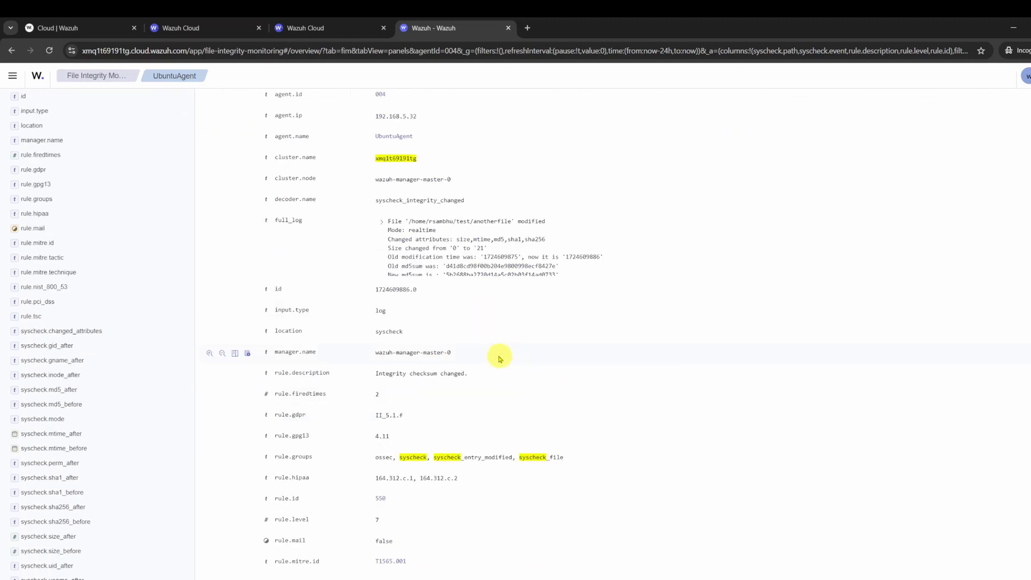
scroll(406, 355, "up", 2)
scroll(441, 350, "down", 5)
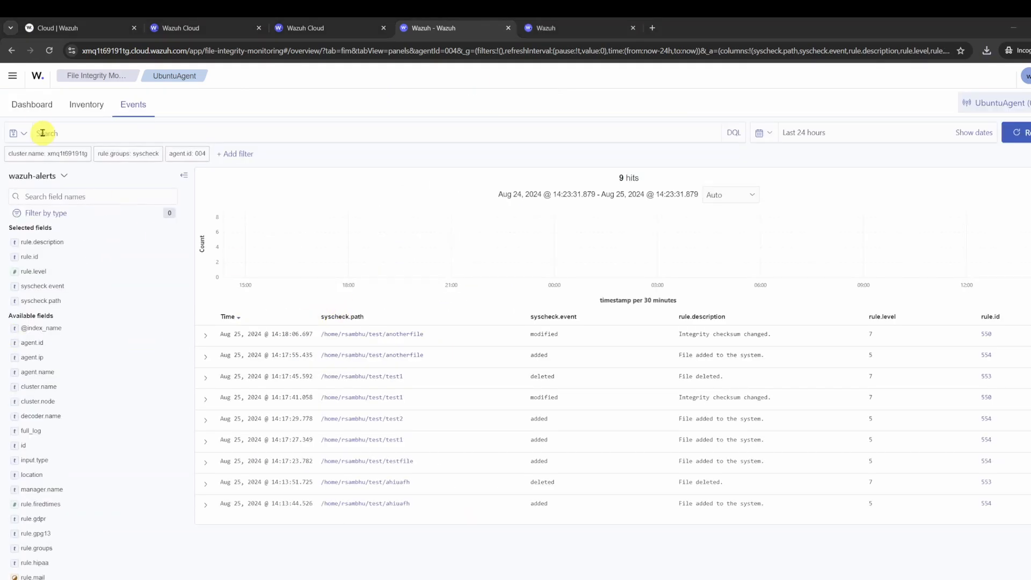
Set the File Integrity Monitoring dashboard's time range to the last 30 minutes and inspect the Files added chart enlarged.
left_click(38, 113)
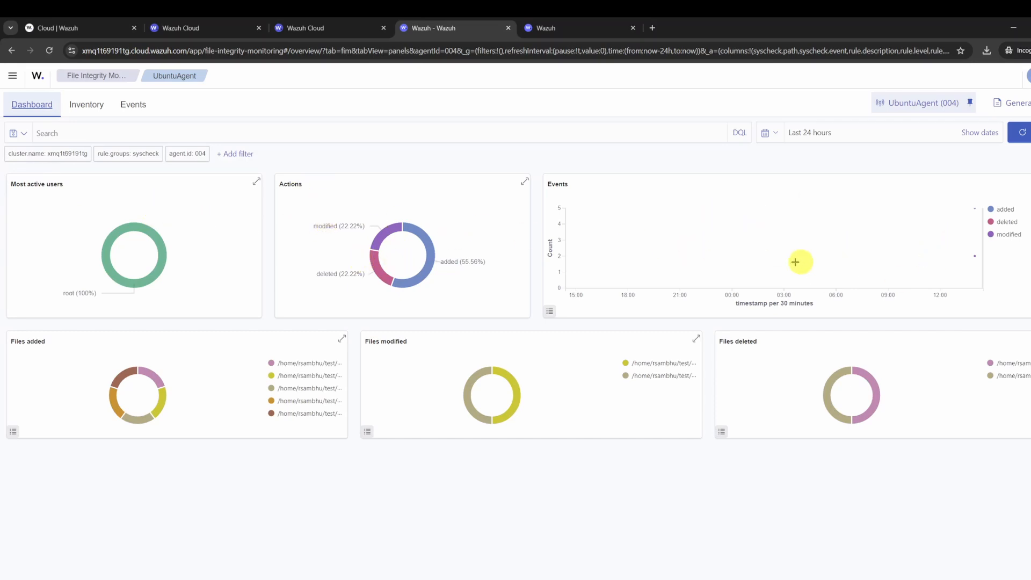
left_click(774, 134)
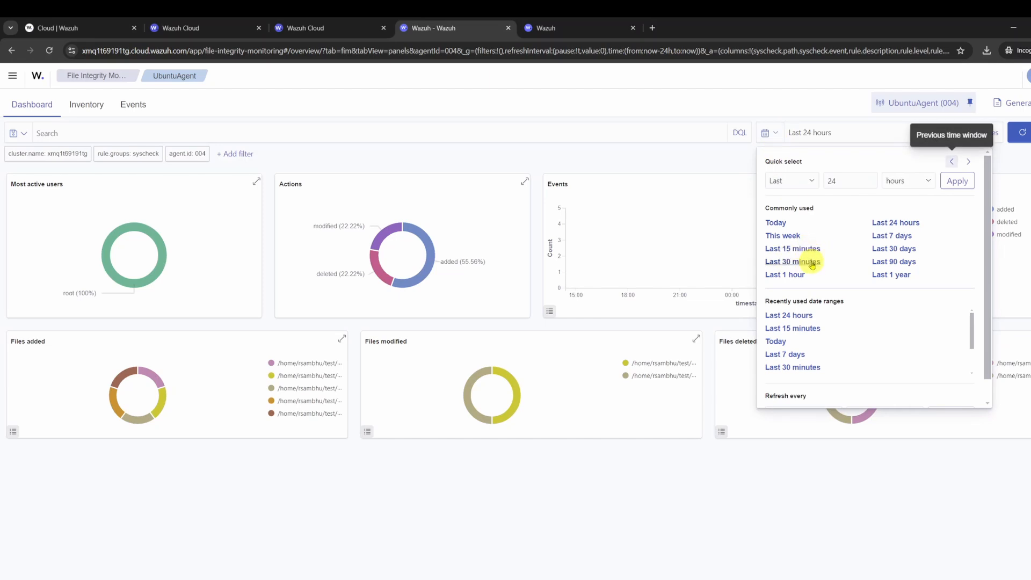
left_click(812, 263)
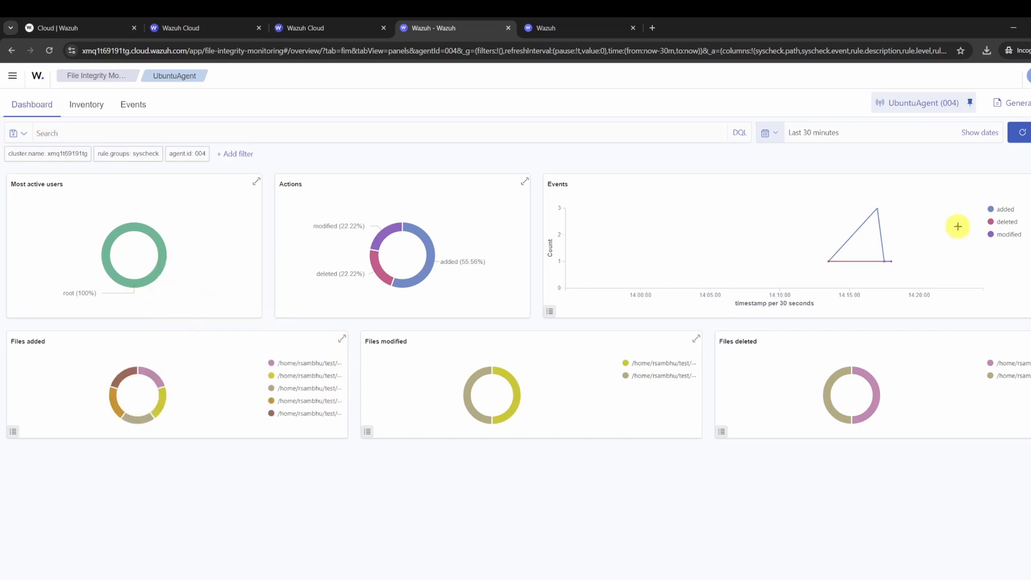
left_click(343, 341)
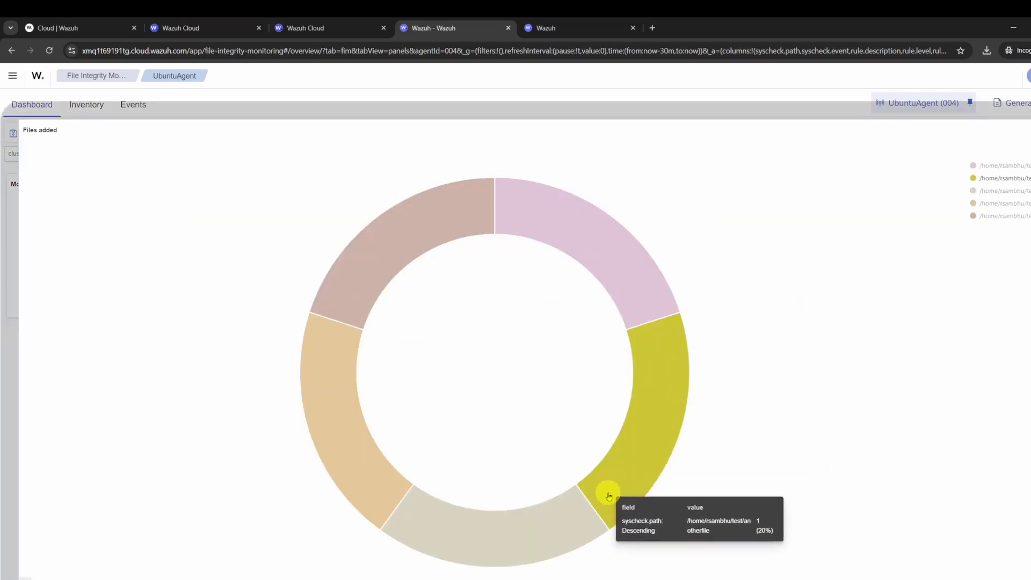
left_click(1027, 135)
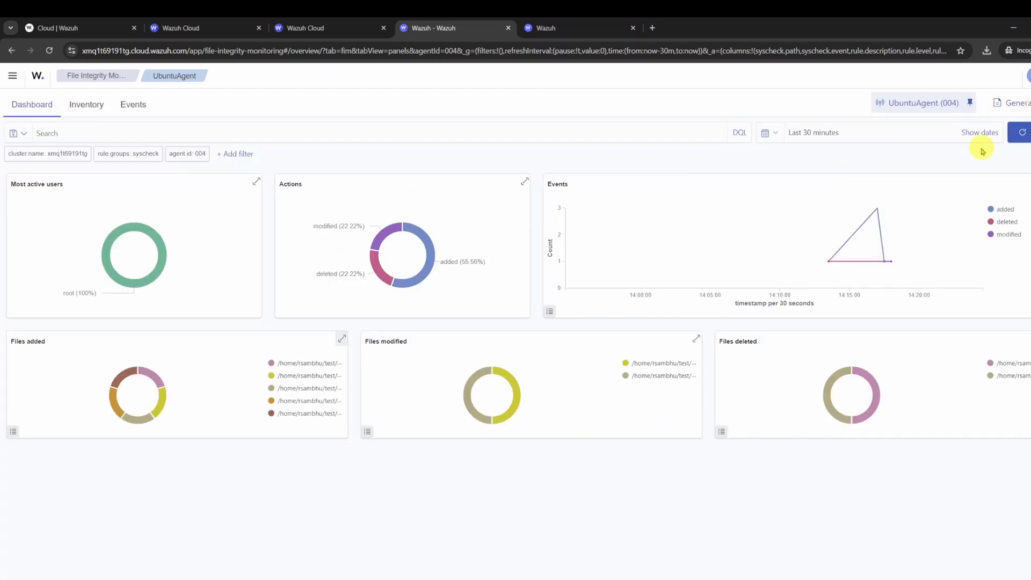
Generate a report from the File Integrity Monitoring dashboard and open the Reporting page in a separate browser tab.
left_click(1021, 102)
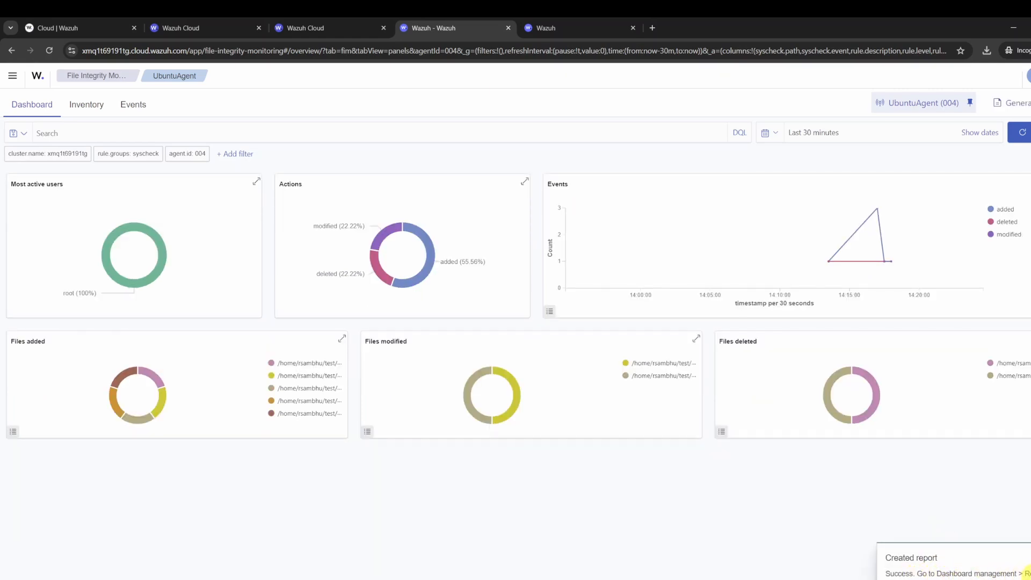
left_click(12, 76)
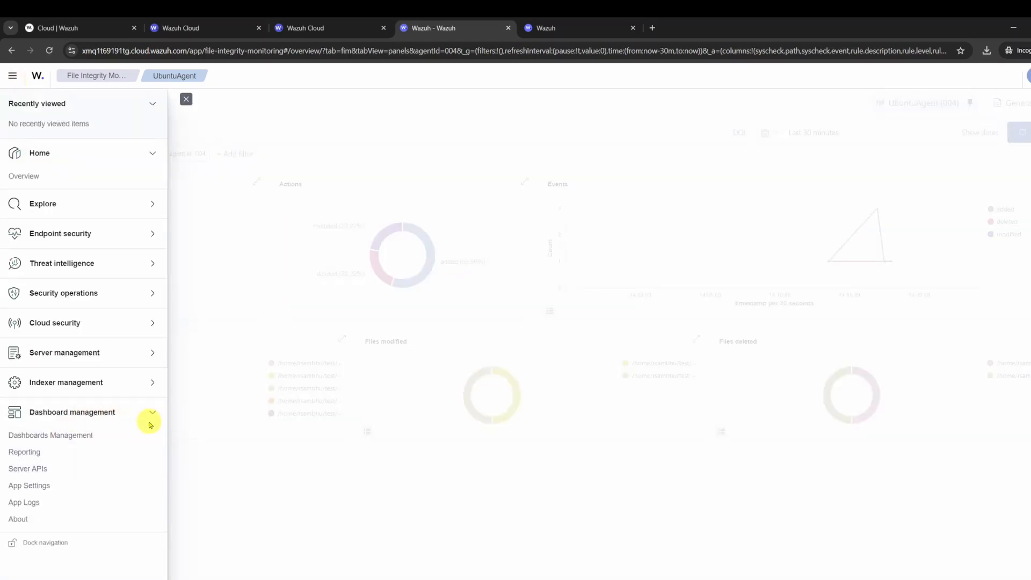
right_click(28, 451)
left_click(48, 460)
key("ctrl+Tab")
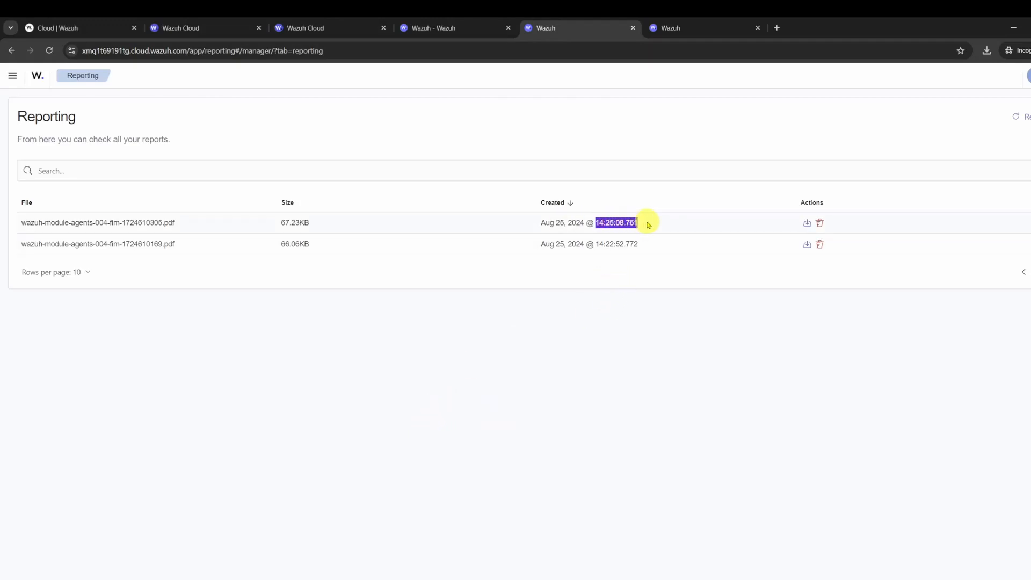
Download the report wazuh-module-agents-004-fim-1724610305.pdf to the Downloads folder and open it to review the deleted and modified files.
left_click(808, 224)
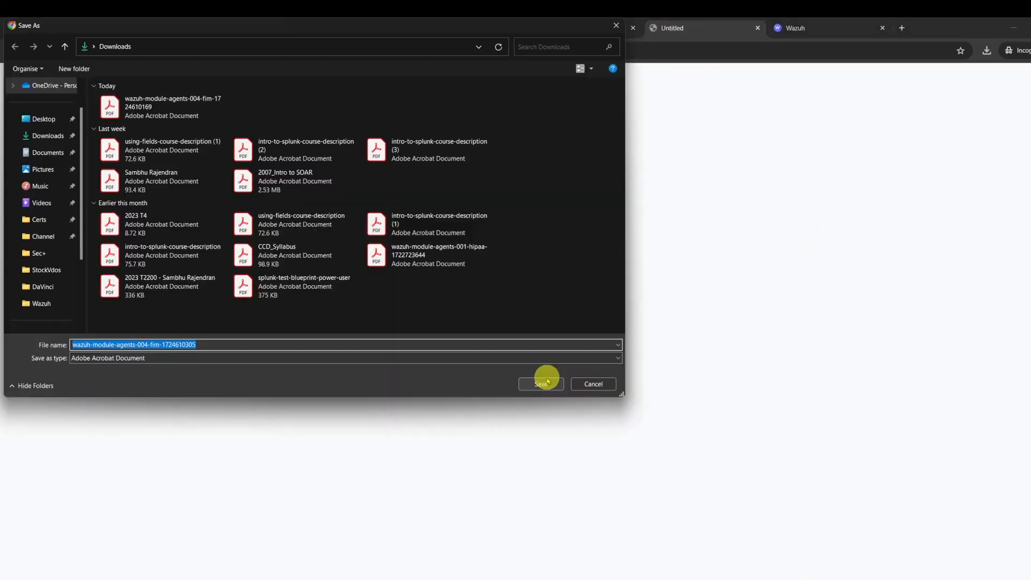
left_click(548, 380)
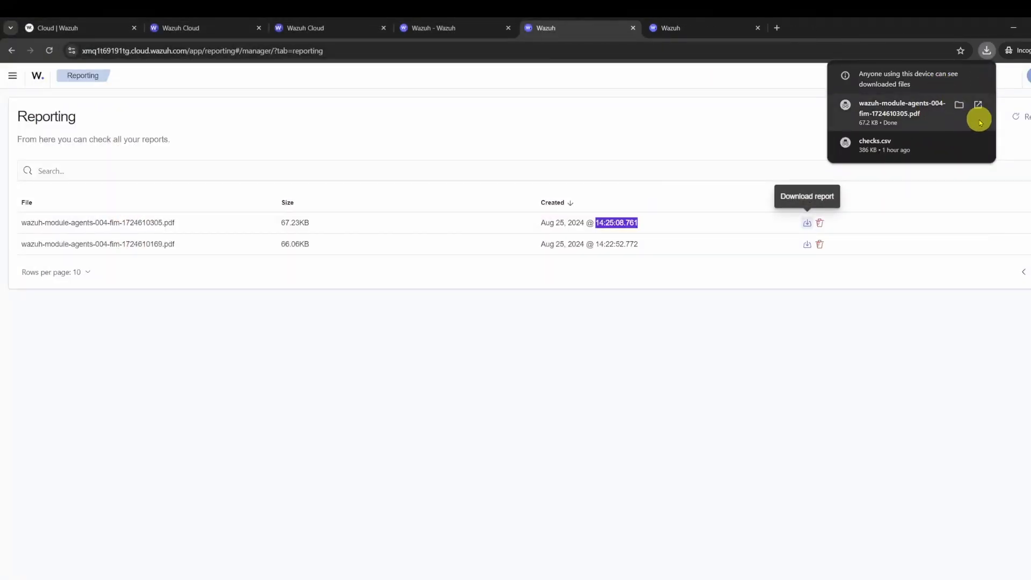
left_click(979, 105)
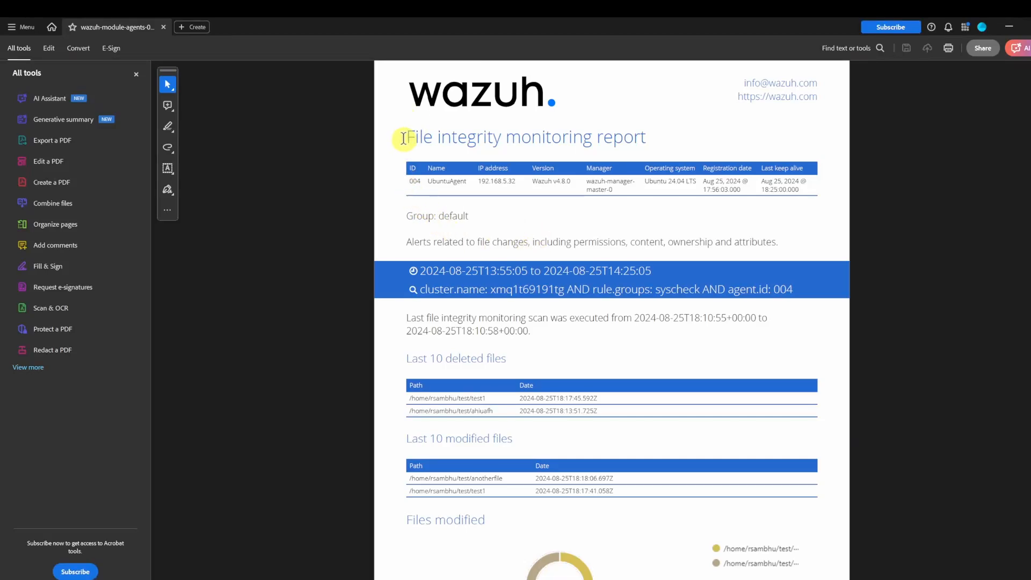
scroll(631, 327, "down", 15)
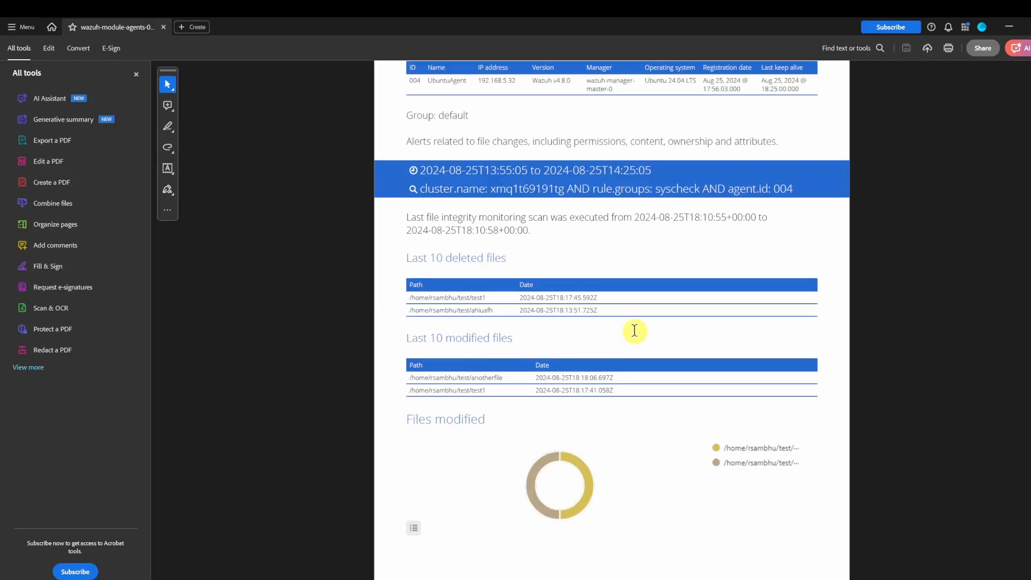